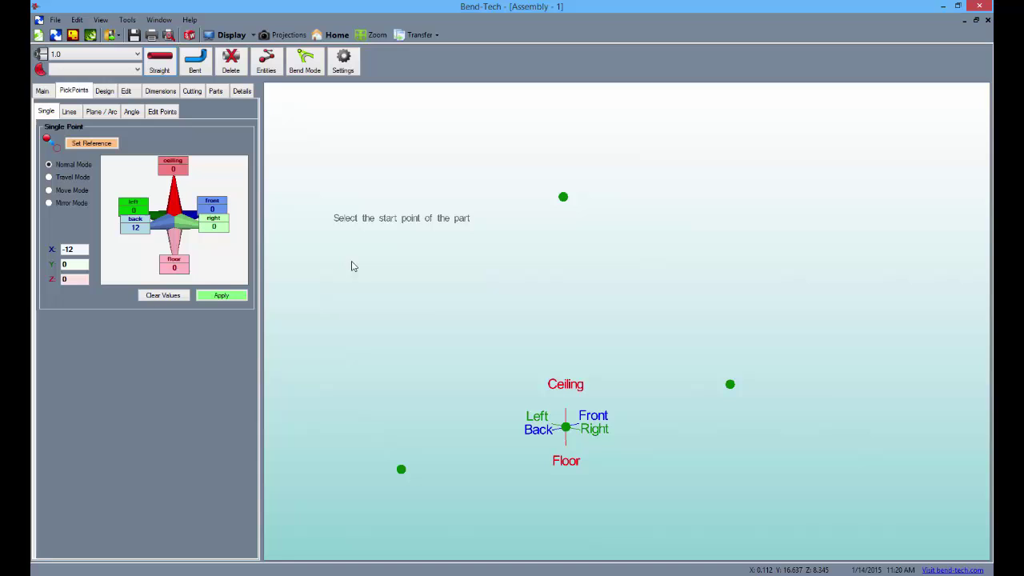
- Build a straight 1.0 tube between the back and front points and another from the center up to the ceiling point
click(401, 469)
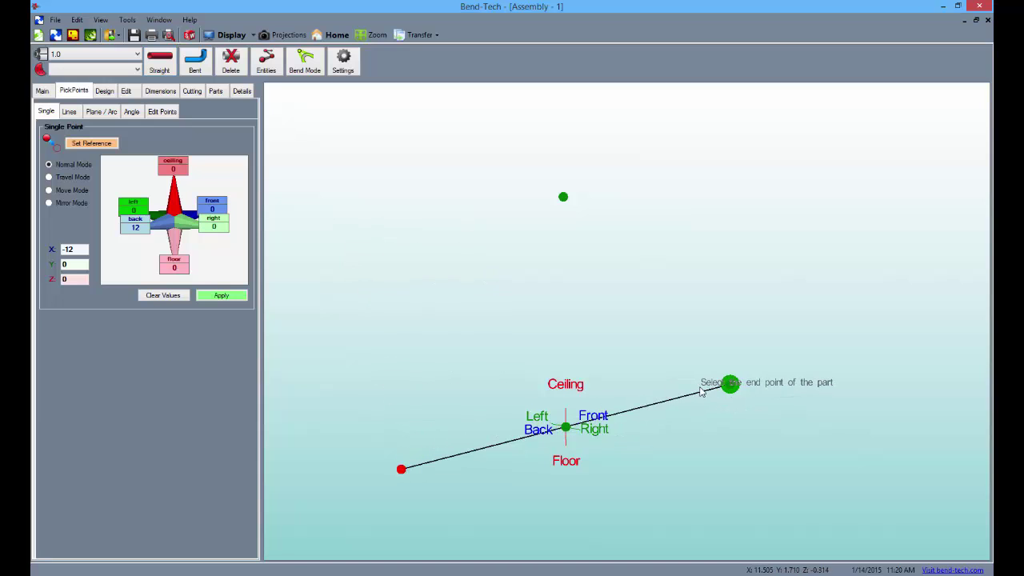
click(730, 384)
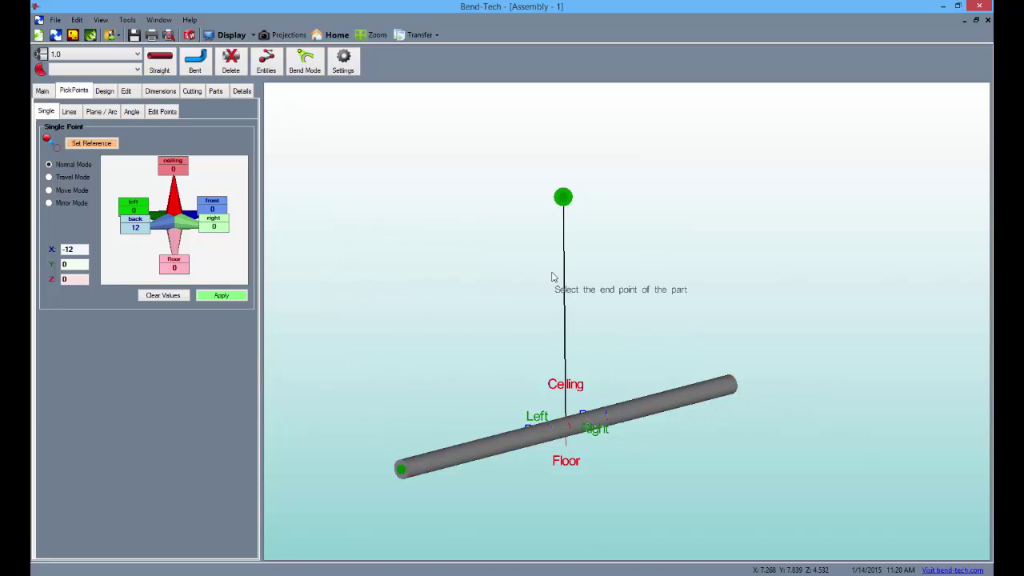
click(563, 197)
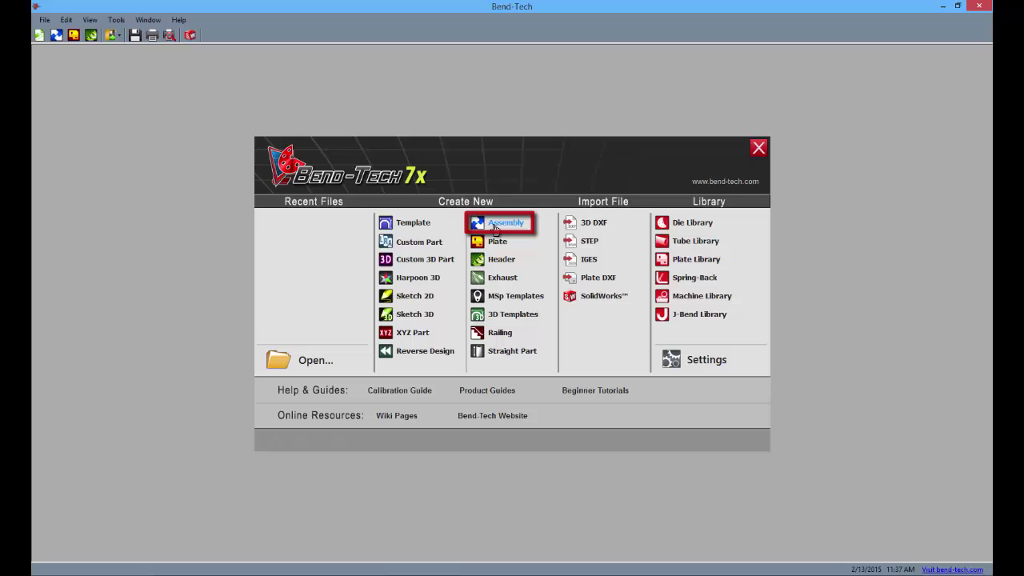
- Create a new maximized assembly and select the 1.75 tube with the 5.5 x 1.75 die
click(493, 225)
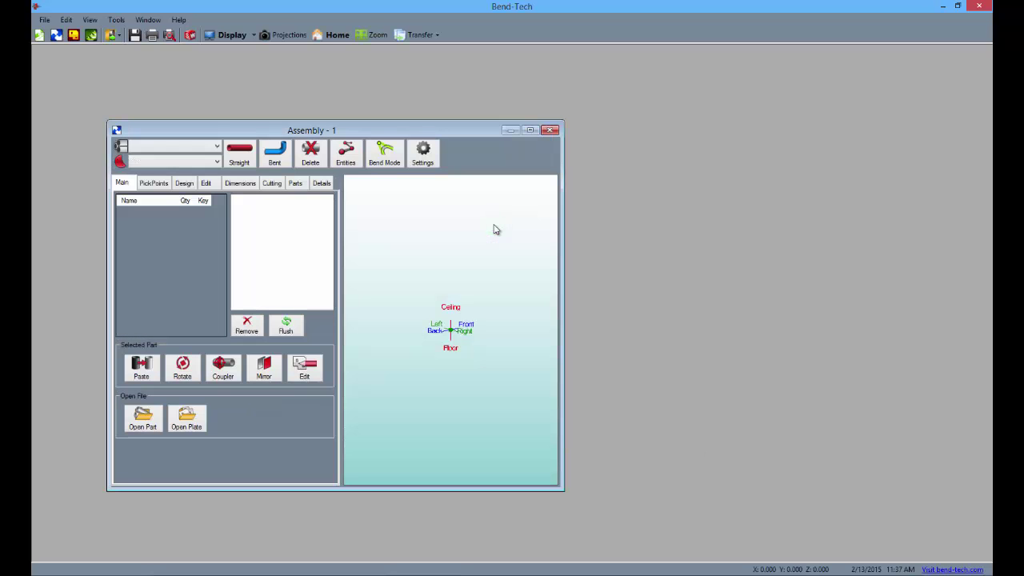
click(530, 130)
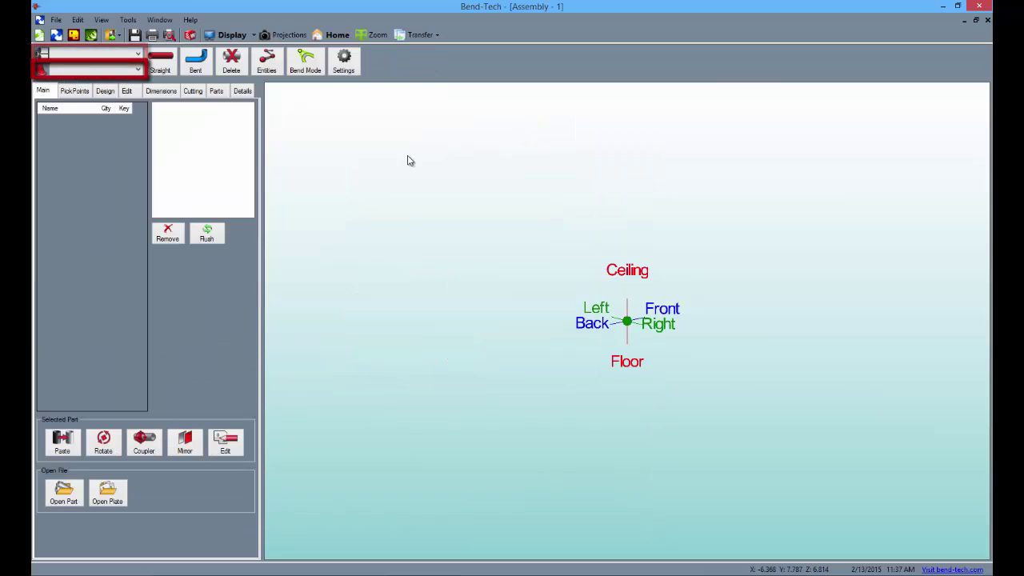
click(137, 54)
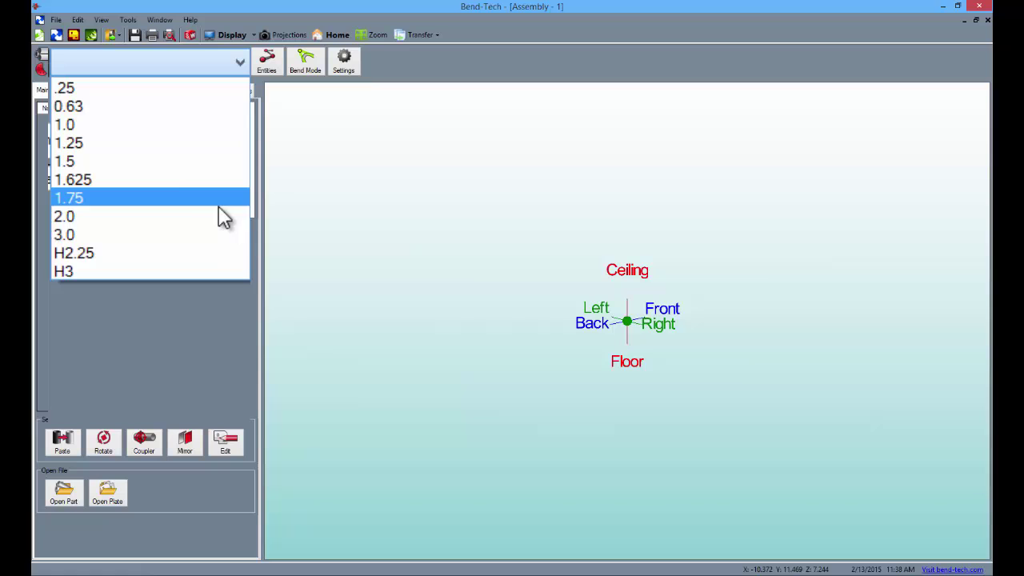
click(220, 211)
click(231, 96)
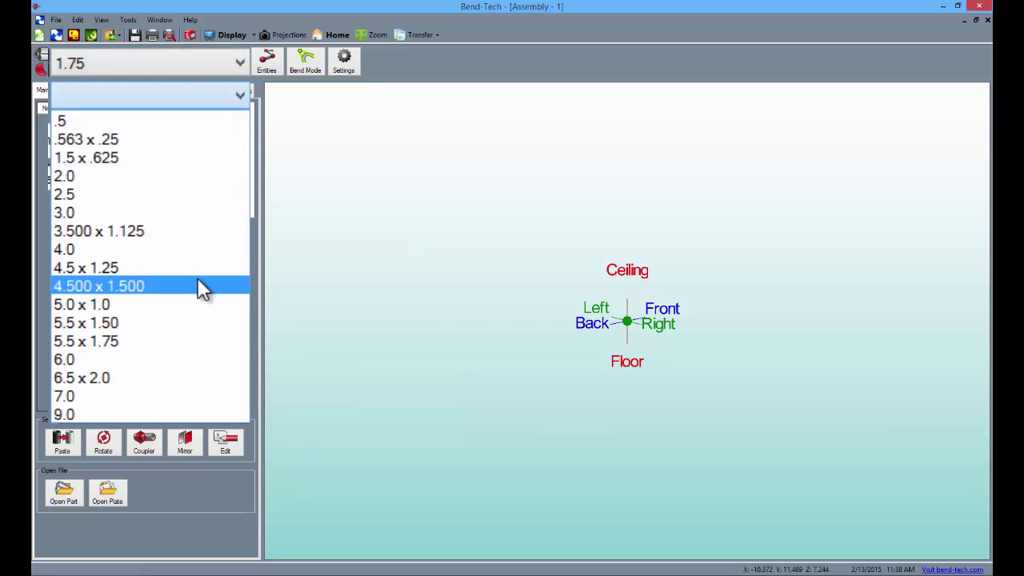
click(203, 343)
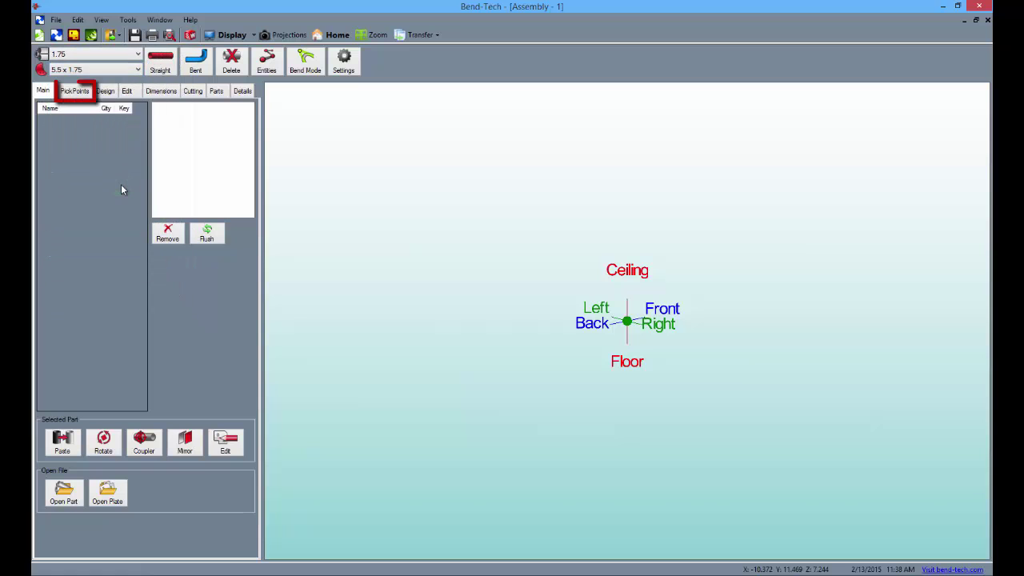
- Add single pick points 17 to the right and 17 to the left of the origin
click(75, 92)
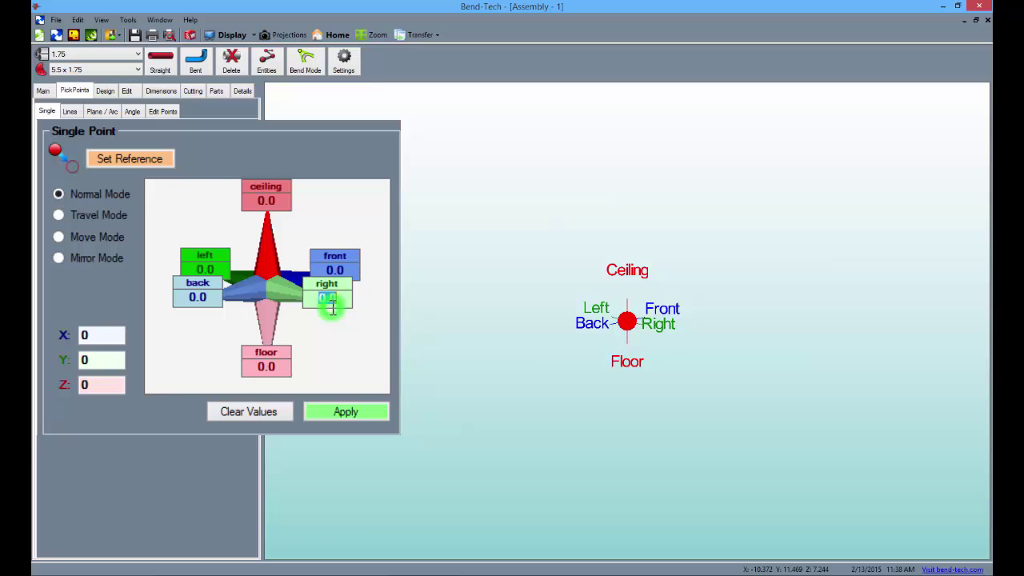
click(213, 230)
text(17)
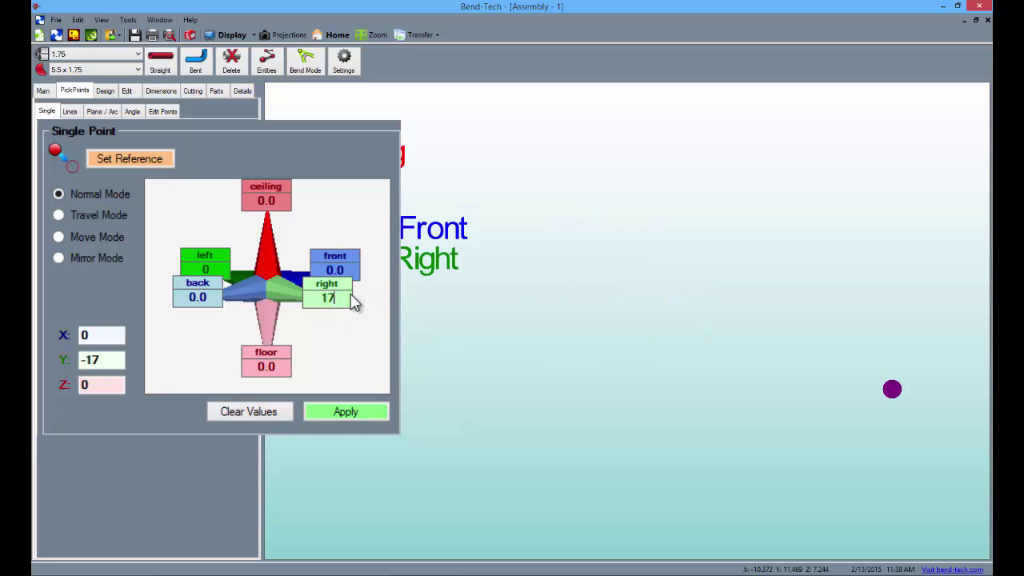
click(352, 417)
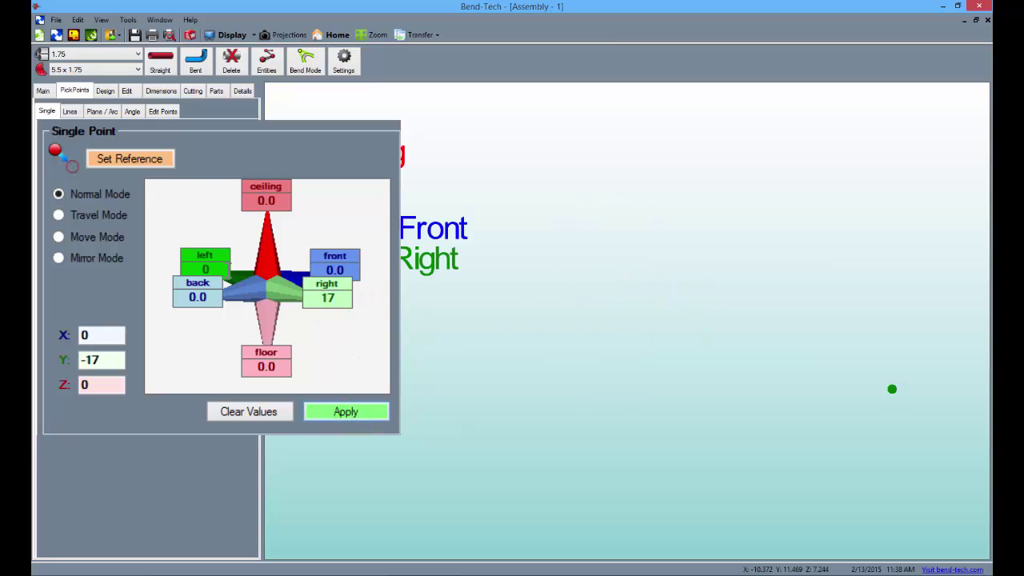
click(329, 413)
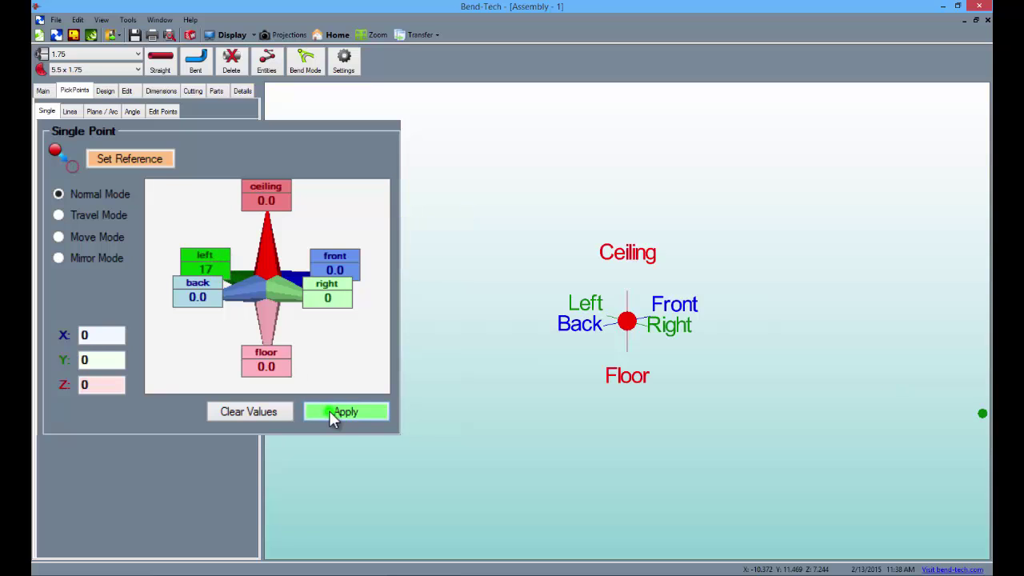
- Add a pick point 30 toward the ceiling directly above the origin, with the left offset at 0
click(280, 209)
text(30)
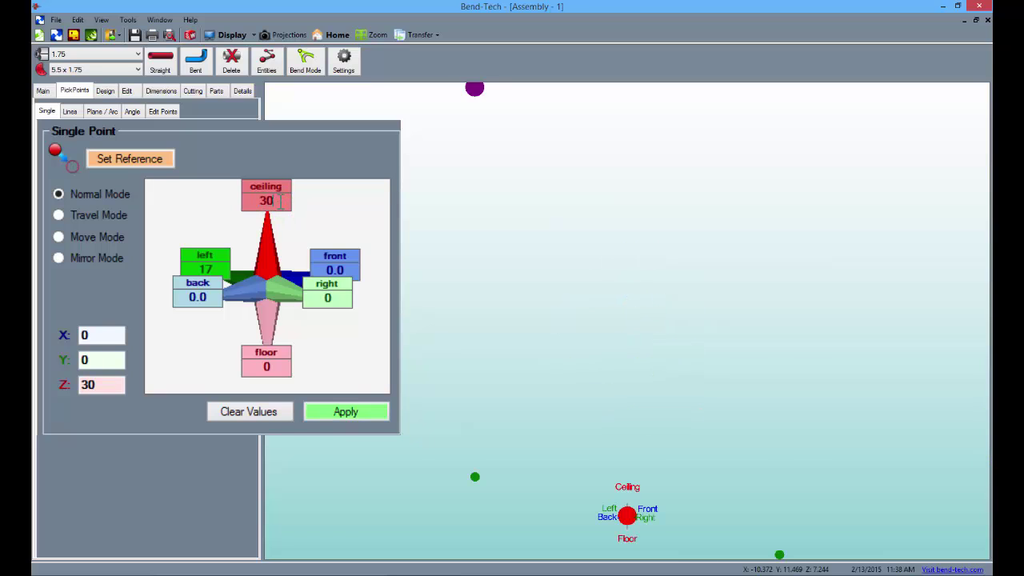
click(213, 270)
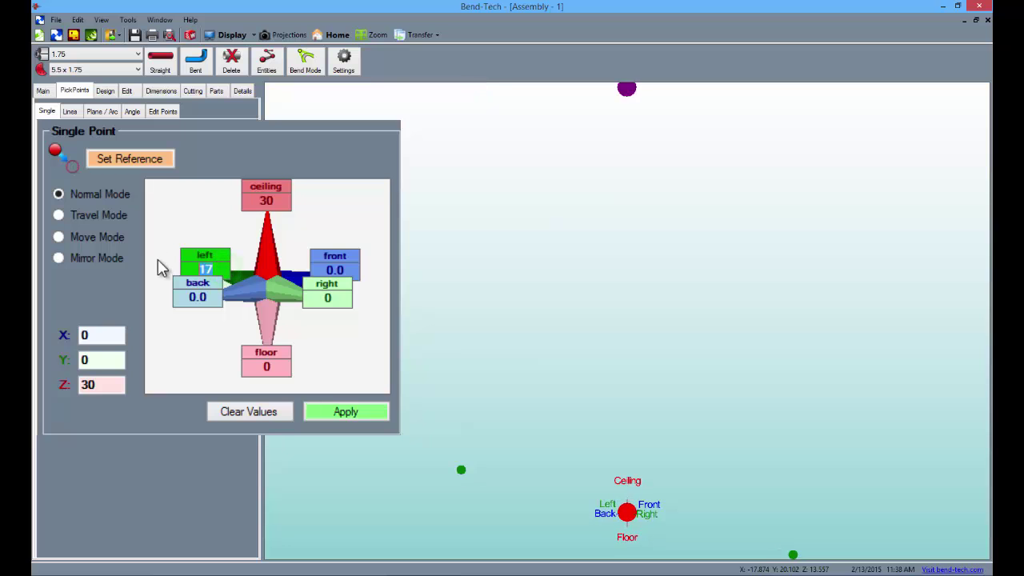
click(344, 411)
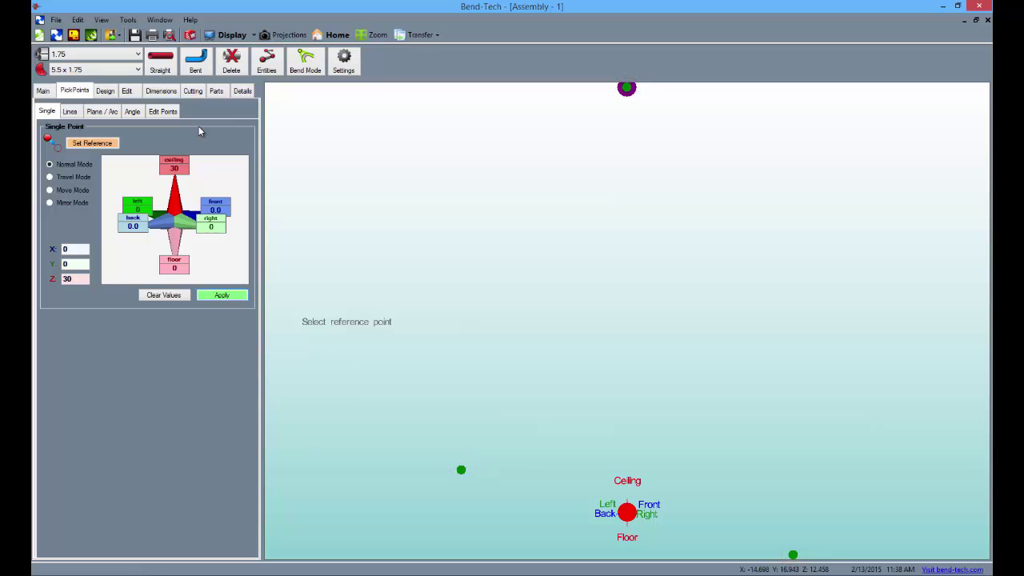
- Create the one-bend part Part 1 from the left point through the ceiling point to the right point, using Tangent (Start) bend mode
click(195, 60)
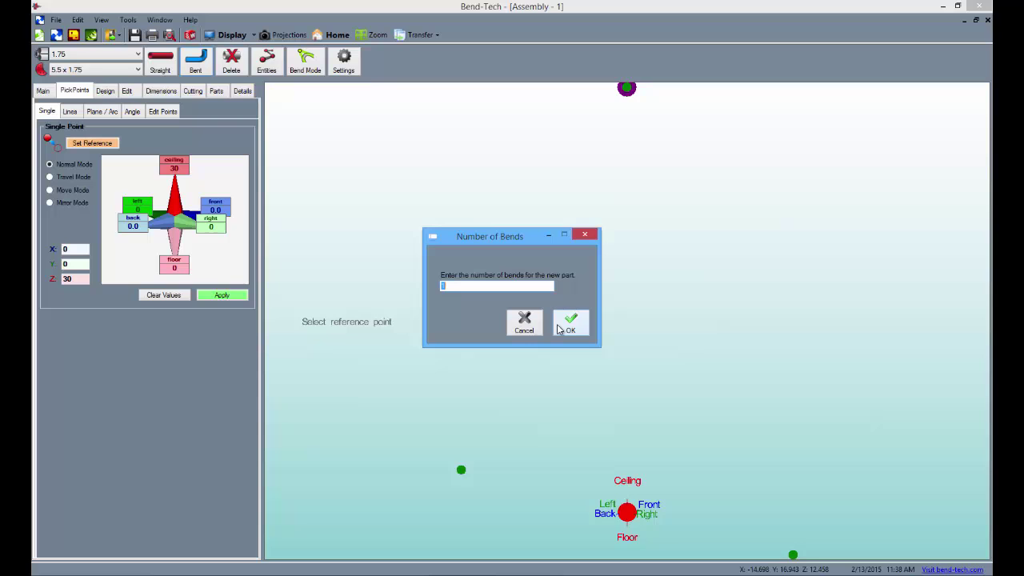
click(564, 324)
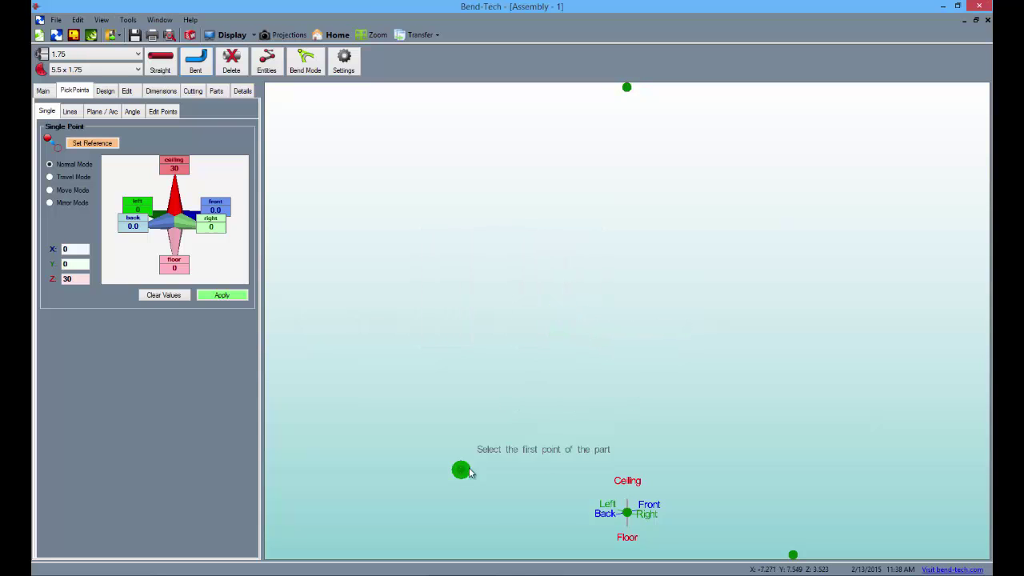
click(460, 471)
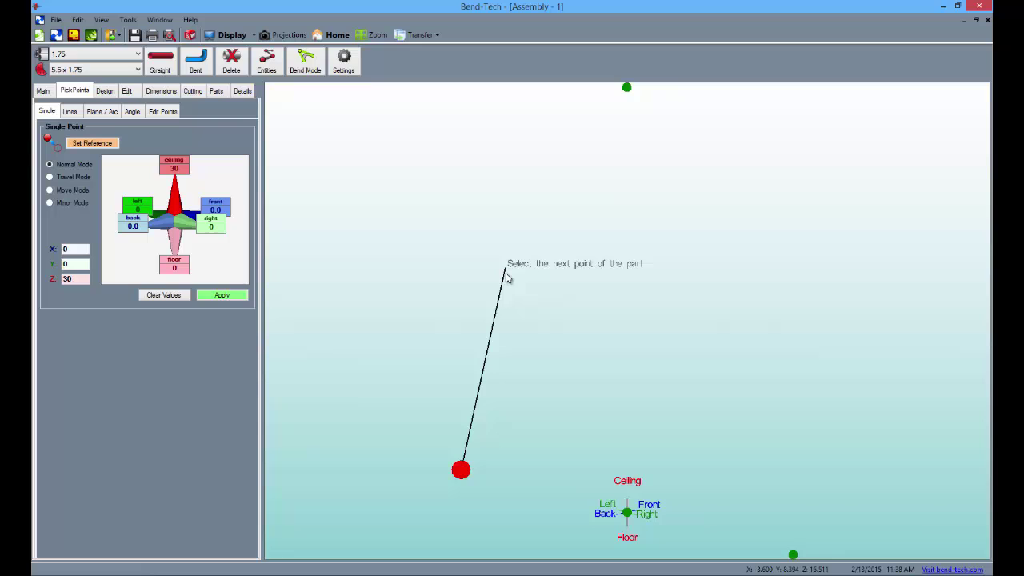
click(307, 64)
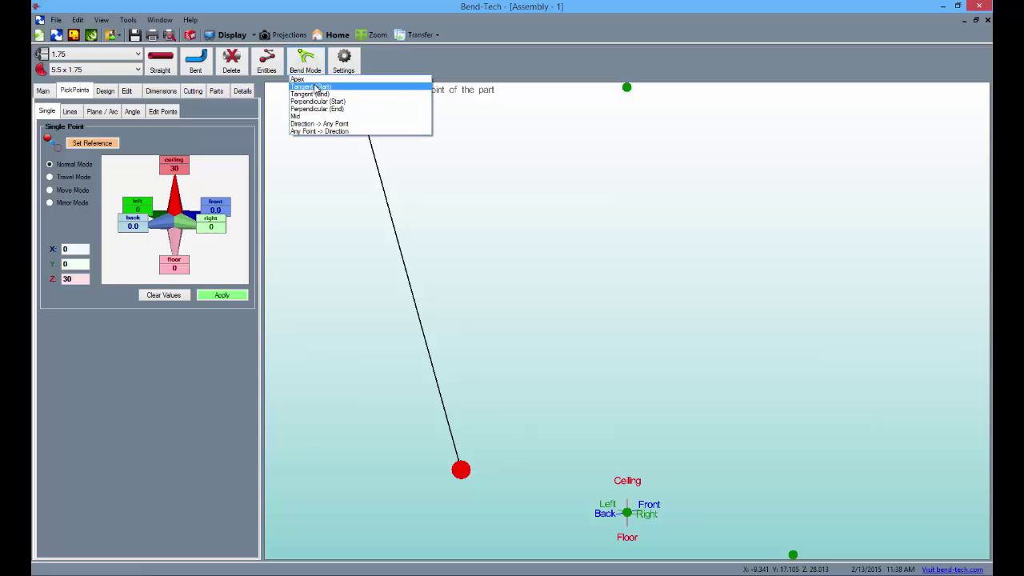
click(316, 86)
click(627, 87)
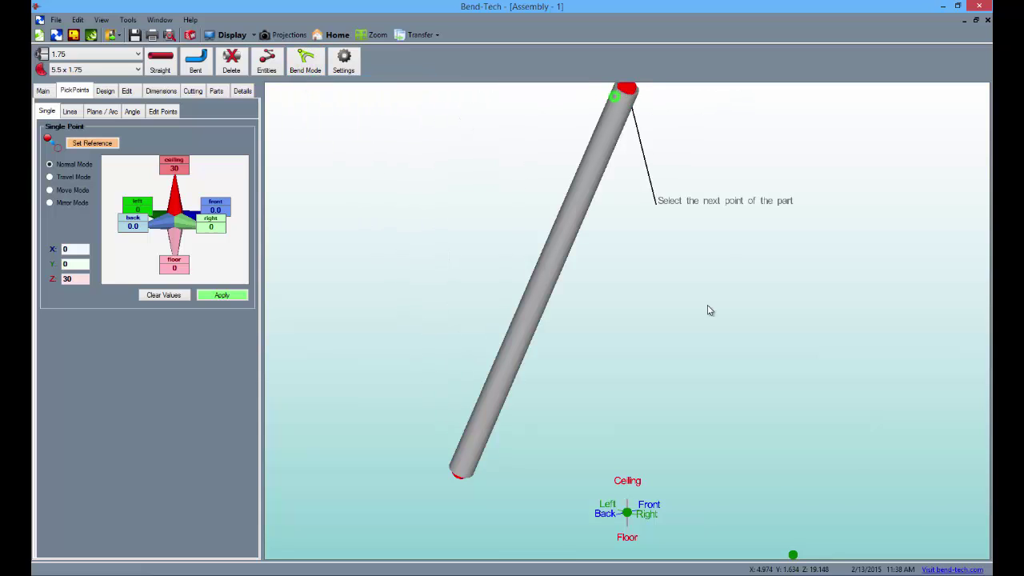
click(792, 524)
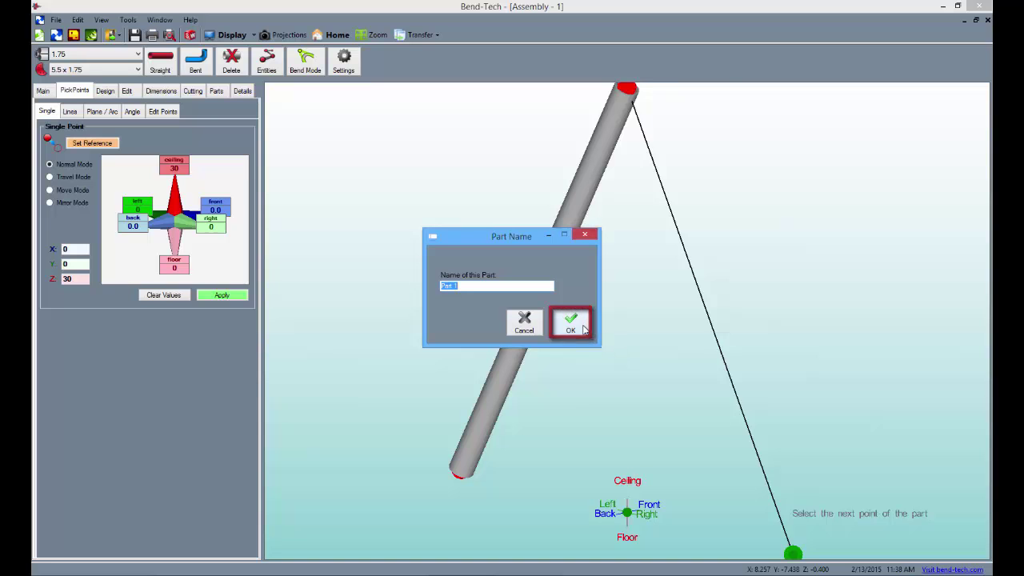
click(584, 330)
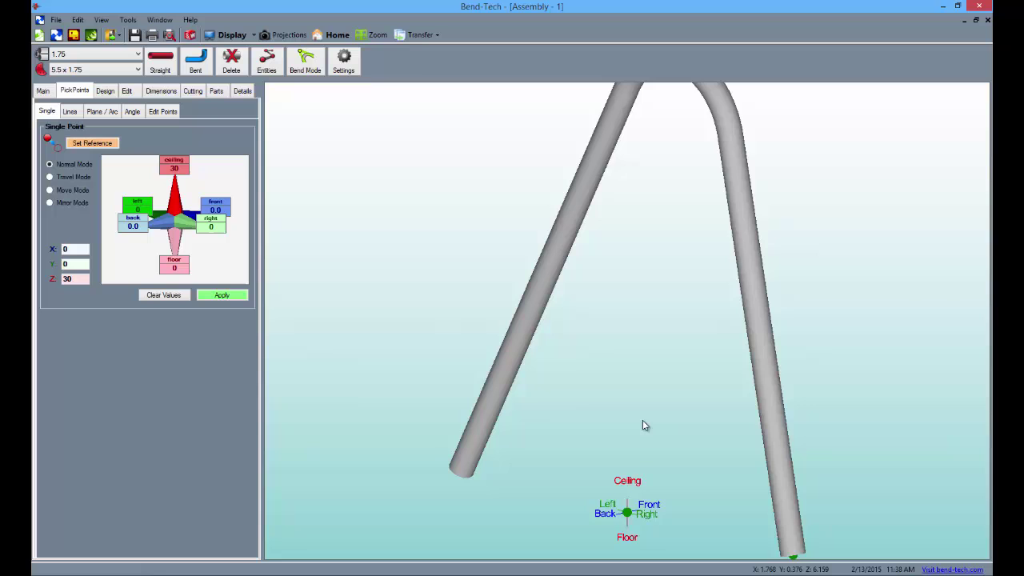
- Set the nudge amount to 4 and nudge the part's bend four times toward the left side of the model
scroll(672, 424, down, 3)
middle_drag(673, 425, 793, 452)
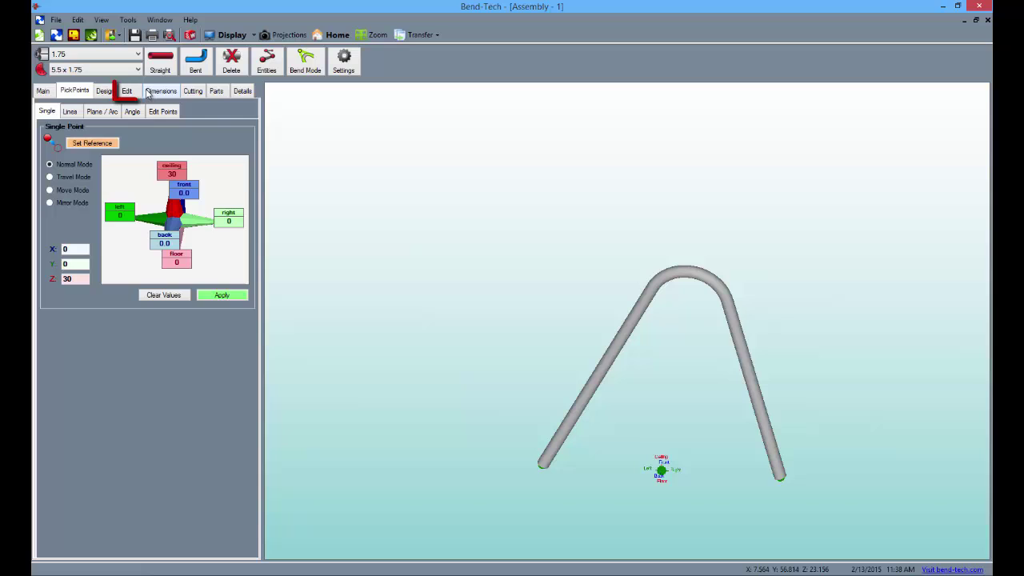
click(139, 92)
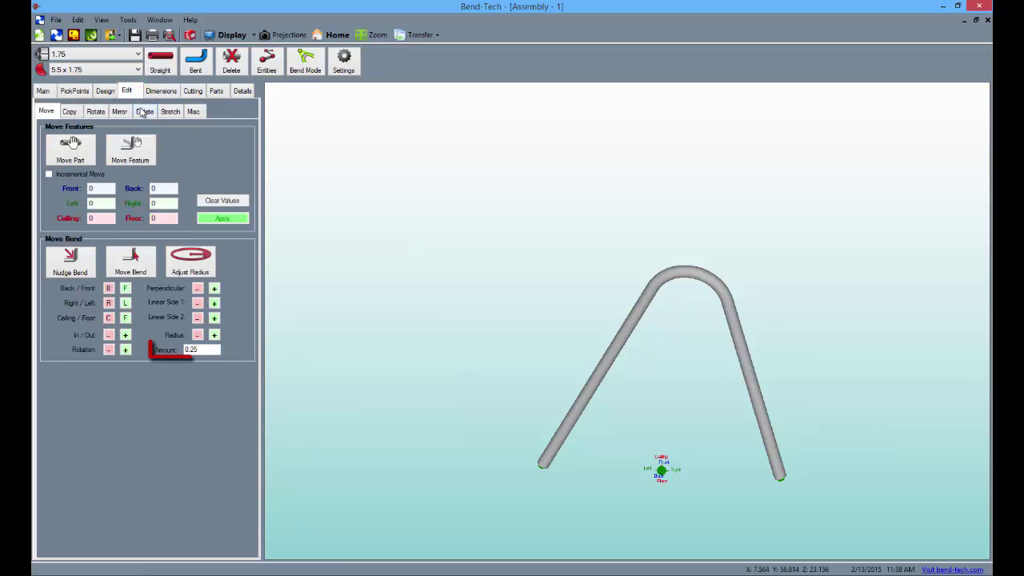
click(74, 268)
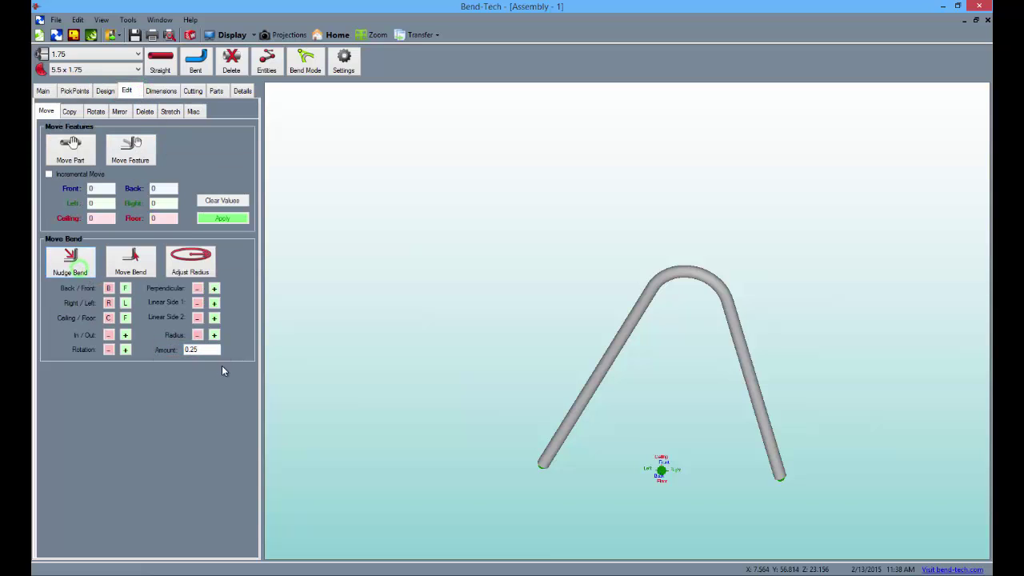
double_click(209, 350)
text(4)
click(90, 256)
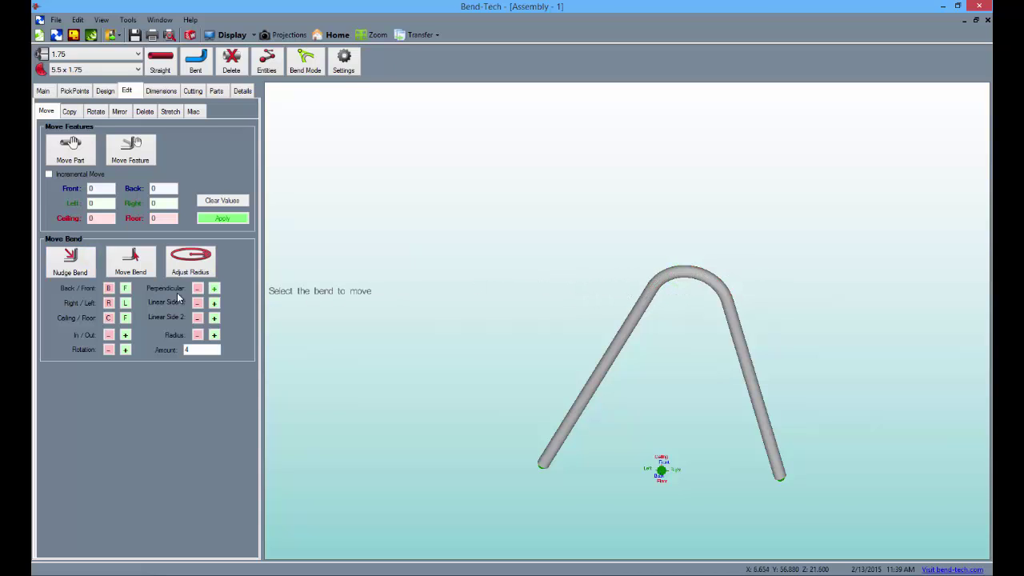
click(126, 303)
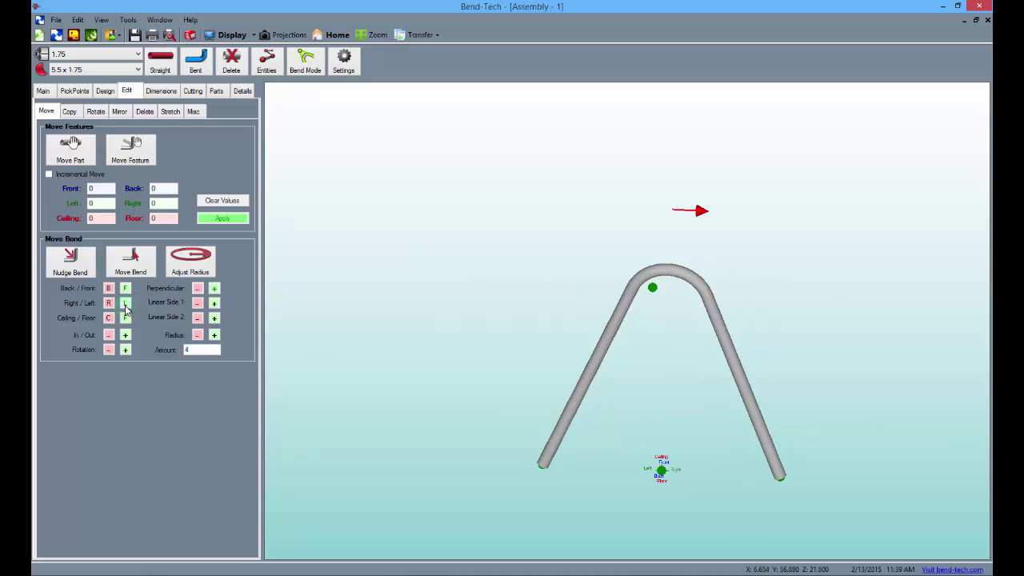
click(125, 305)
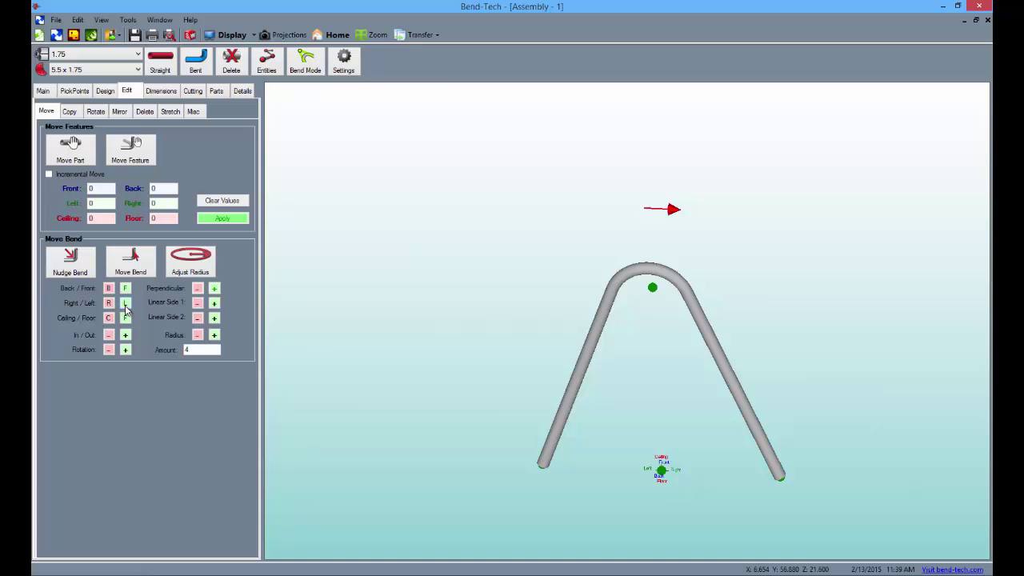
click(126, 305)
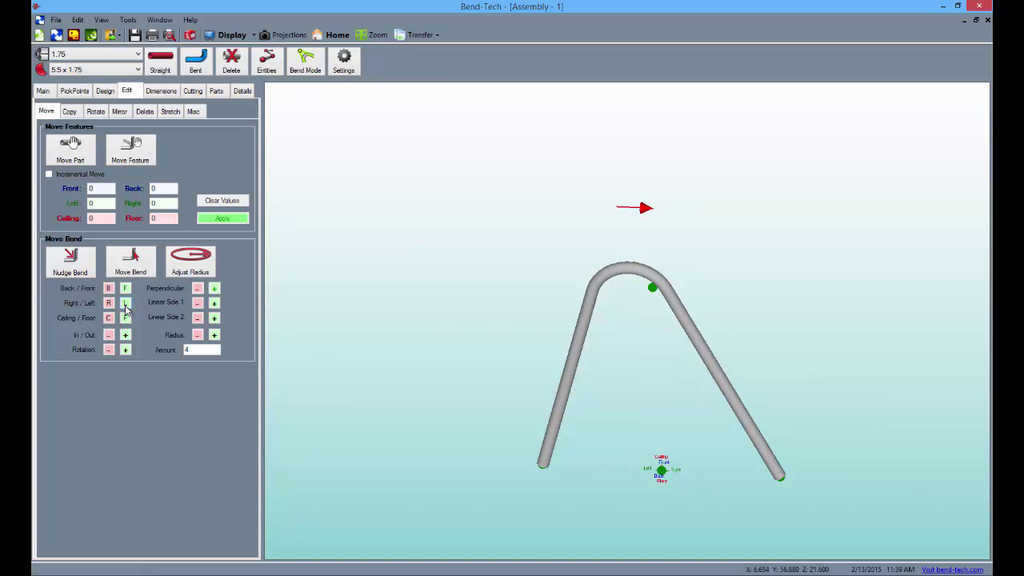
click(126, 307)
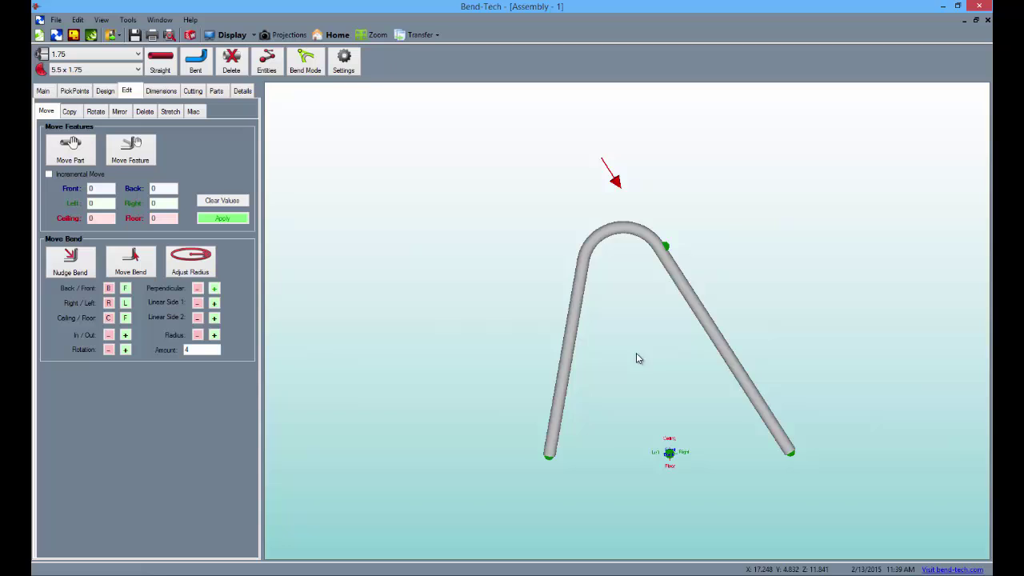
- Nudge the bend toward the back of the model and inspect the part from the side
drag(637, 358, 541, 379)
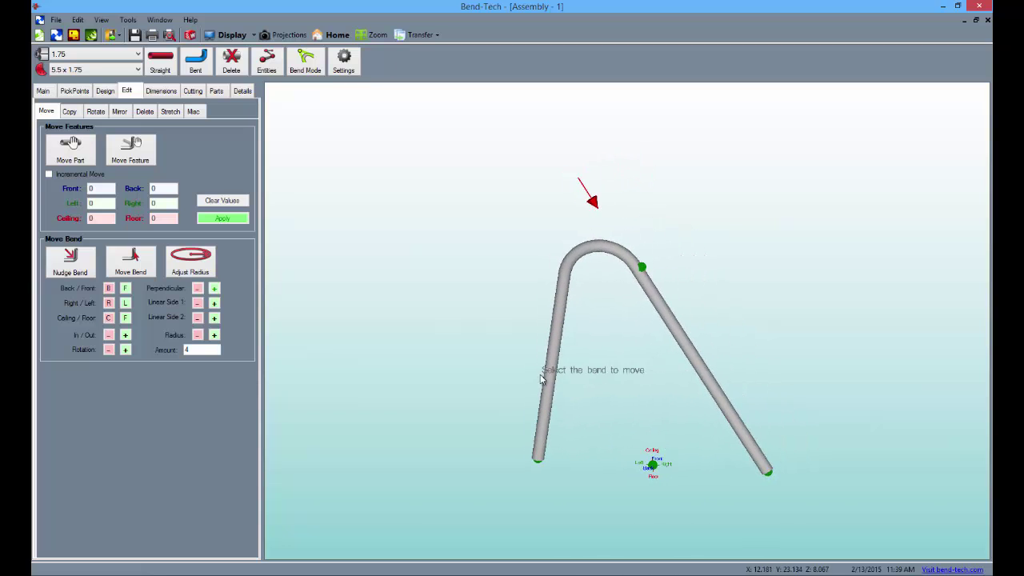
click(108, 289)
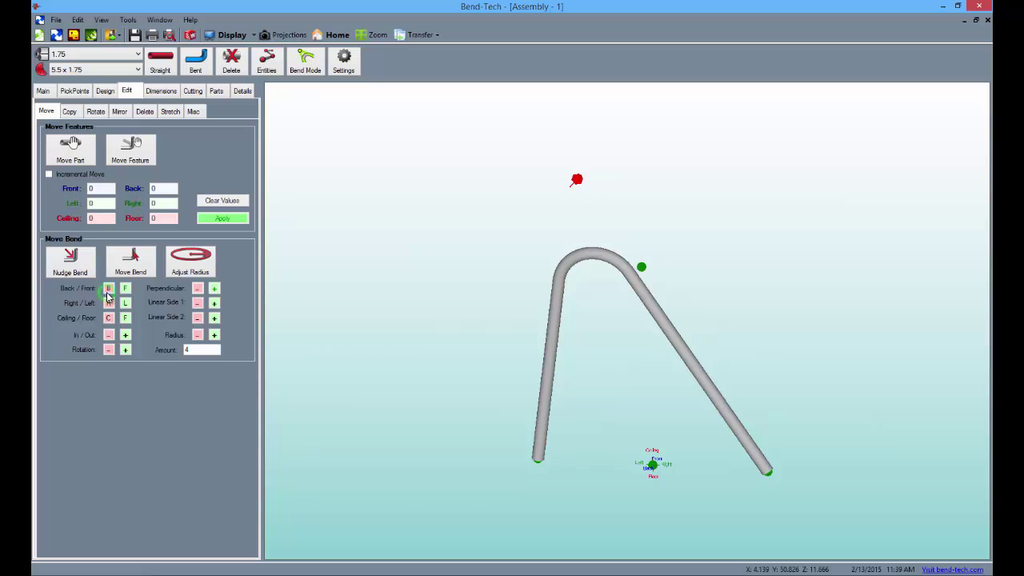
middle_drag(607, 369, 452, 368)
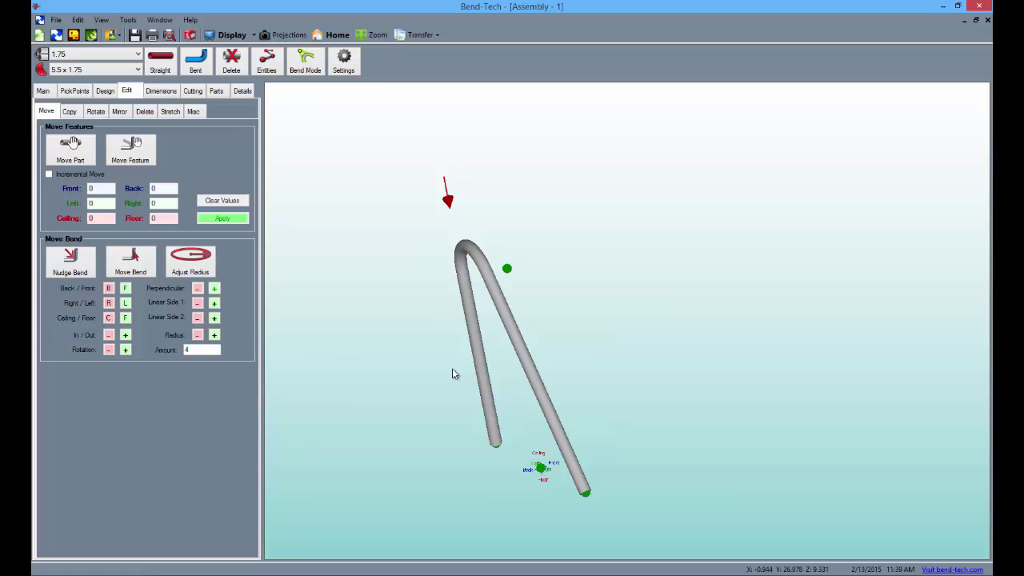
- Add a pick point 36 toward the front of the origin, with all other offsets cleared to 0
click(74, 90)
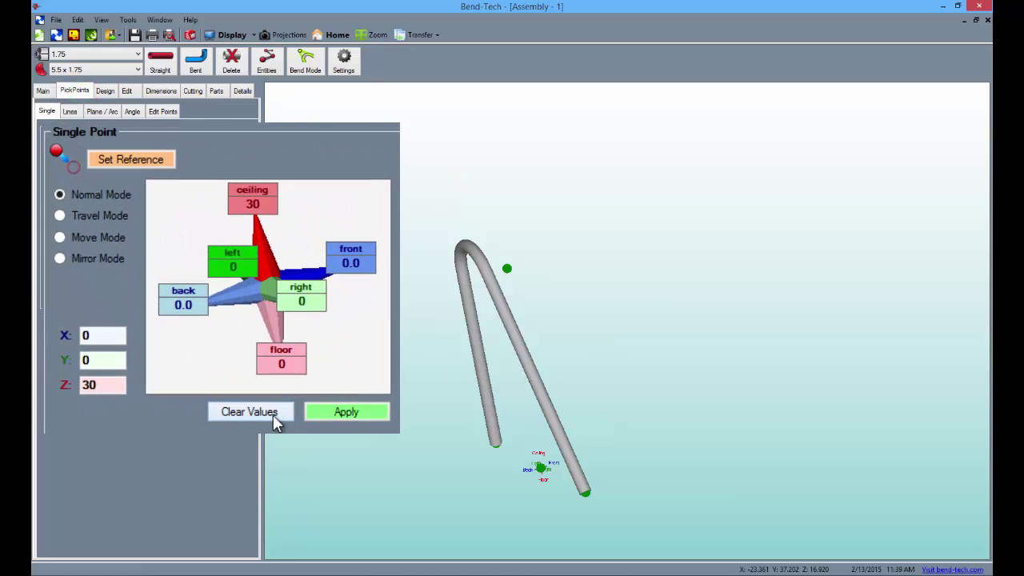
click(274, 421)
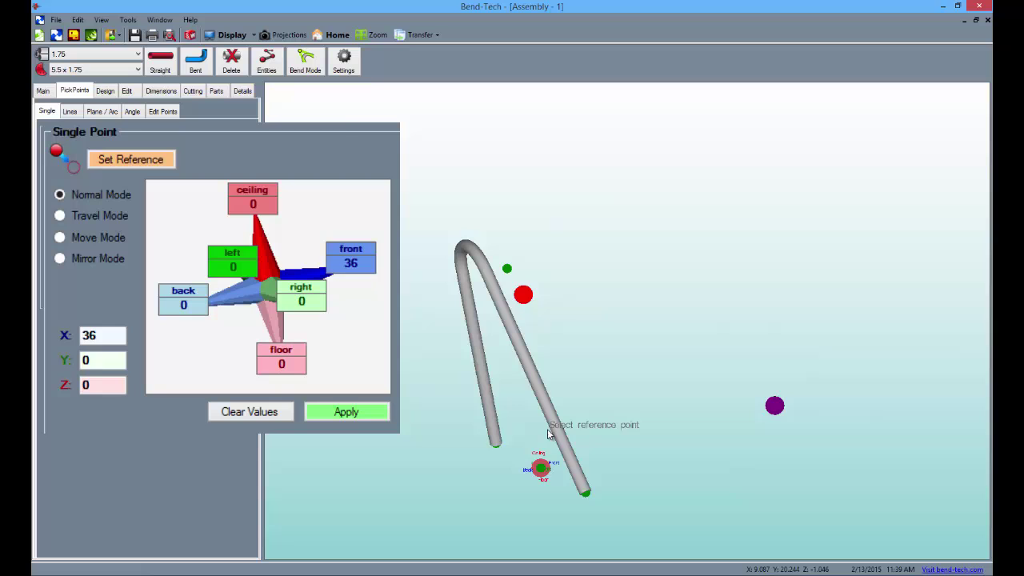
scroll(552, 470, up, 2)
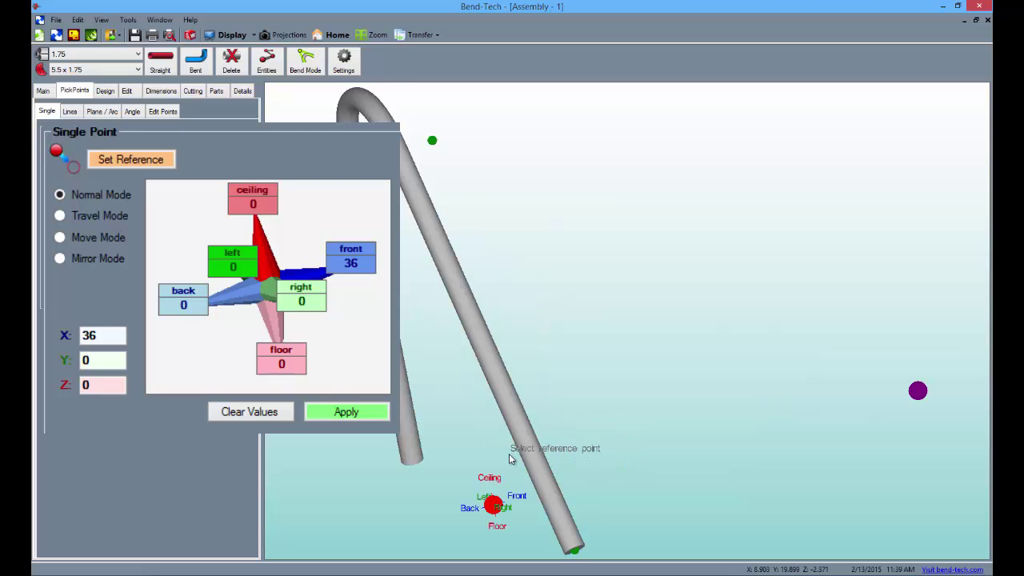
scroll(556, 472, down, 3)
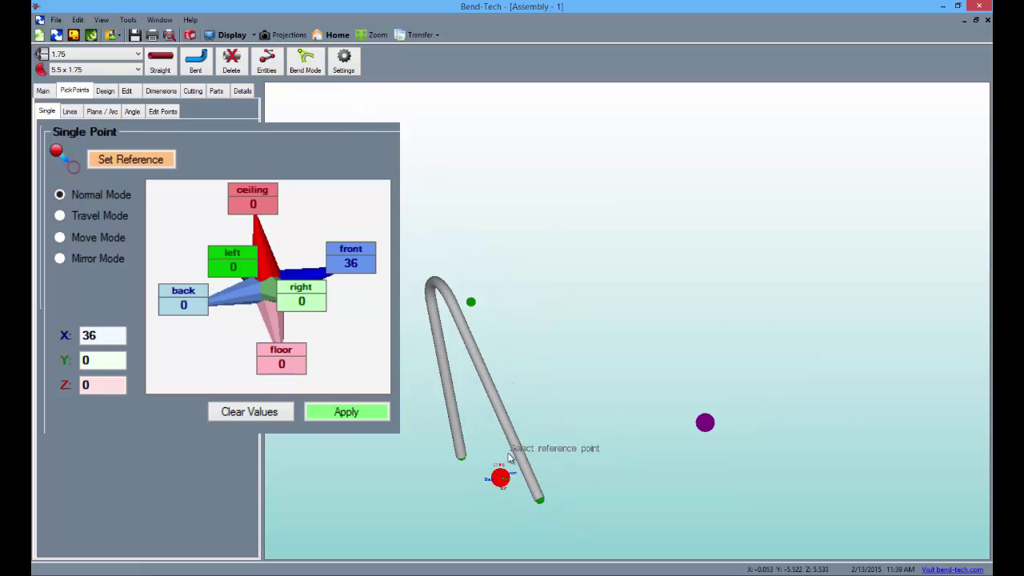
click(349, 416)
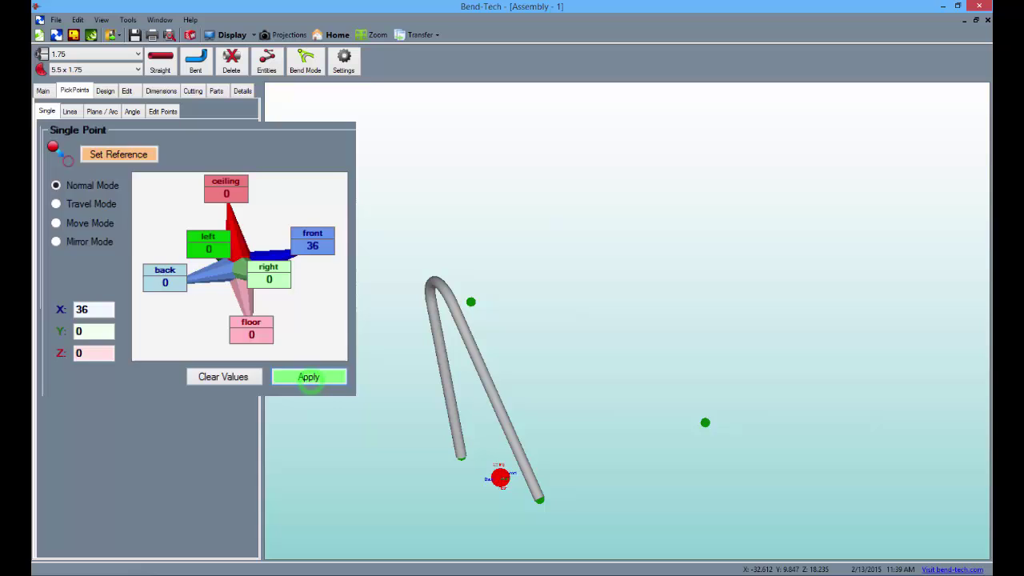
- Copy the bent part using the origin as its anchor point and place the copy at the front pick point
click(125, 91)
click(69, 112)
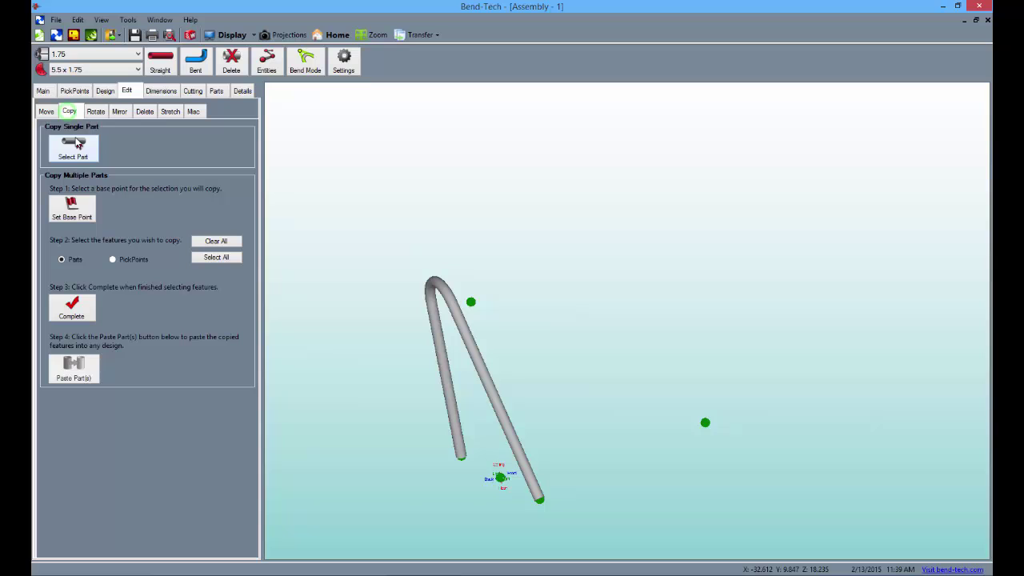
click(80, 154)
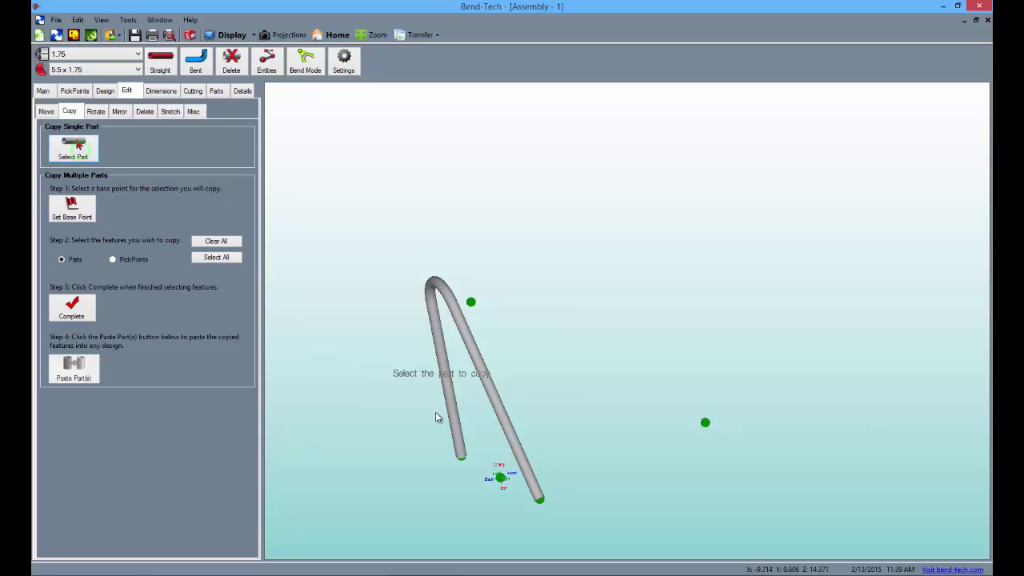
right_drag(498, 475, 499, 459)
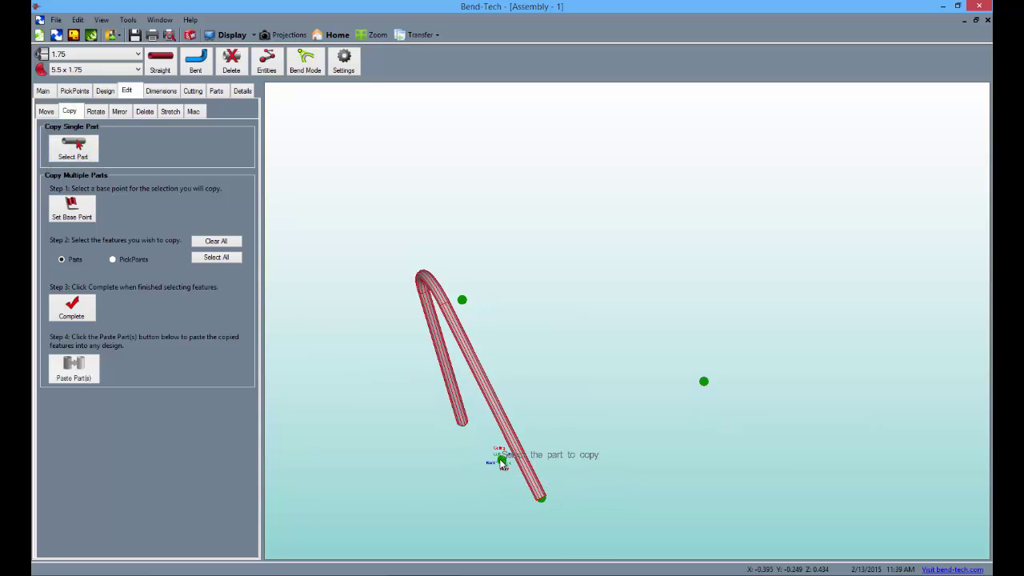
click(502, 461)
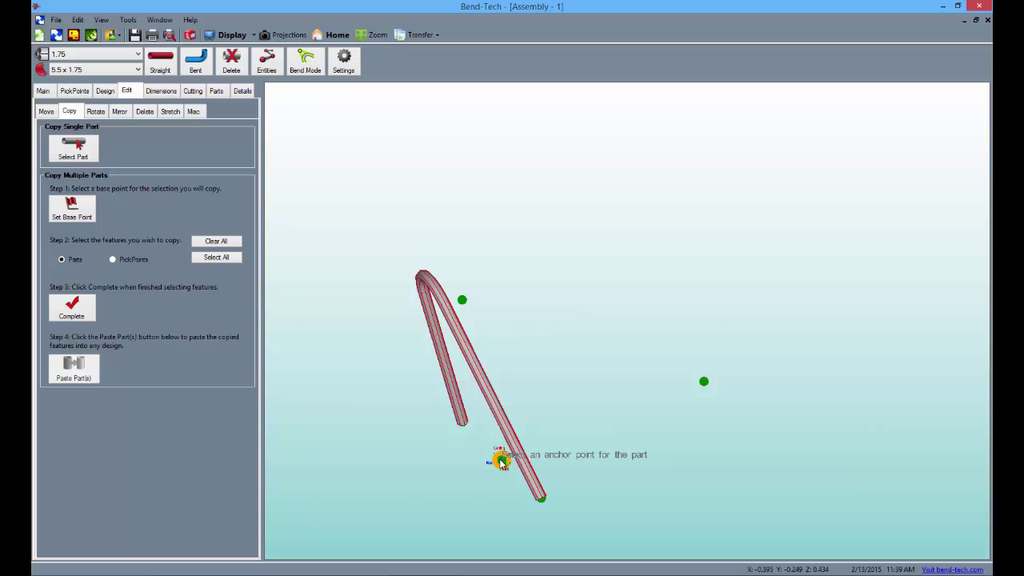
click(501, 463)
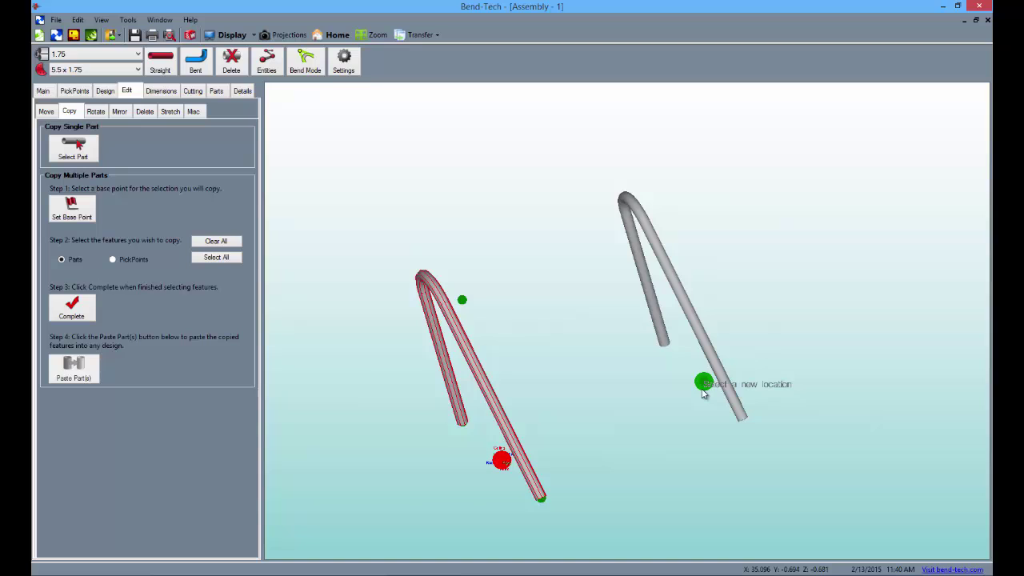
click(703, 392)
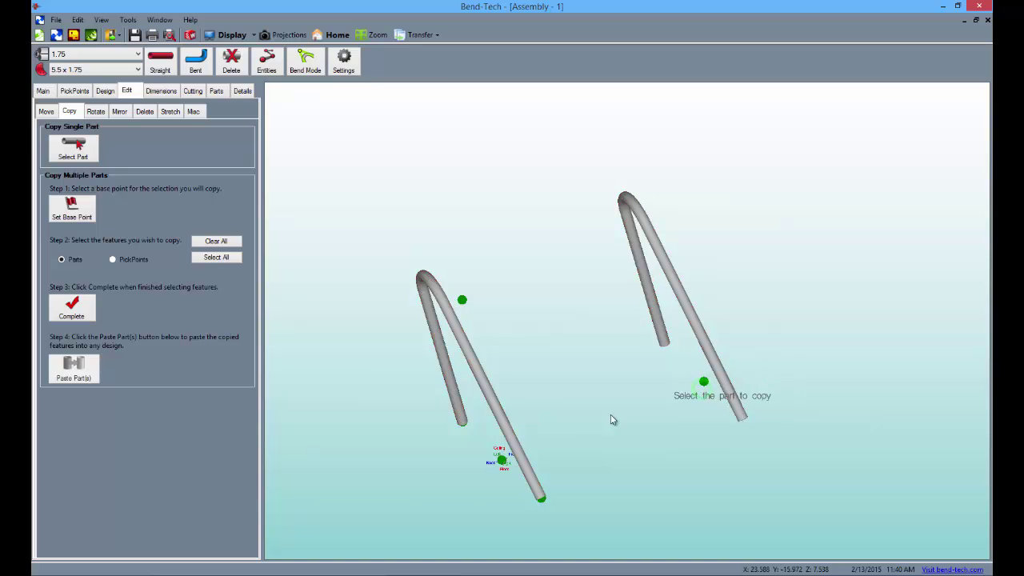
- Nudge the copied part's bend toward the front of the model and inspect both parts from the side
click(45, 112)
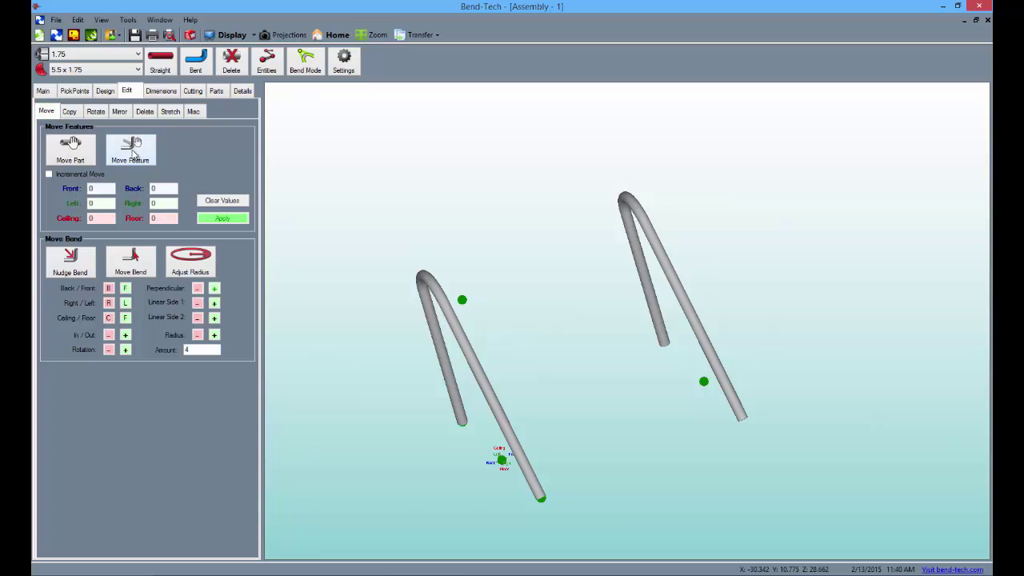
click(83, 272)
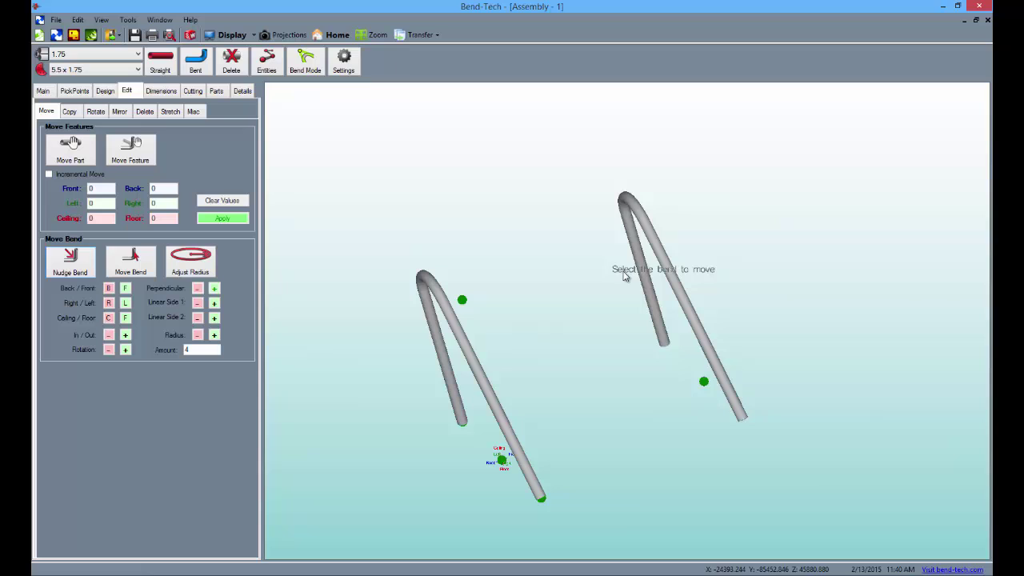
click(127, 290)
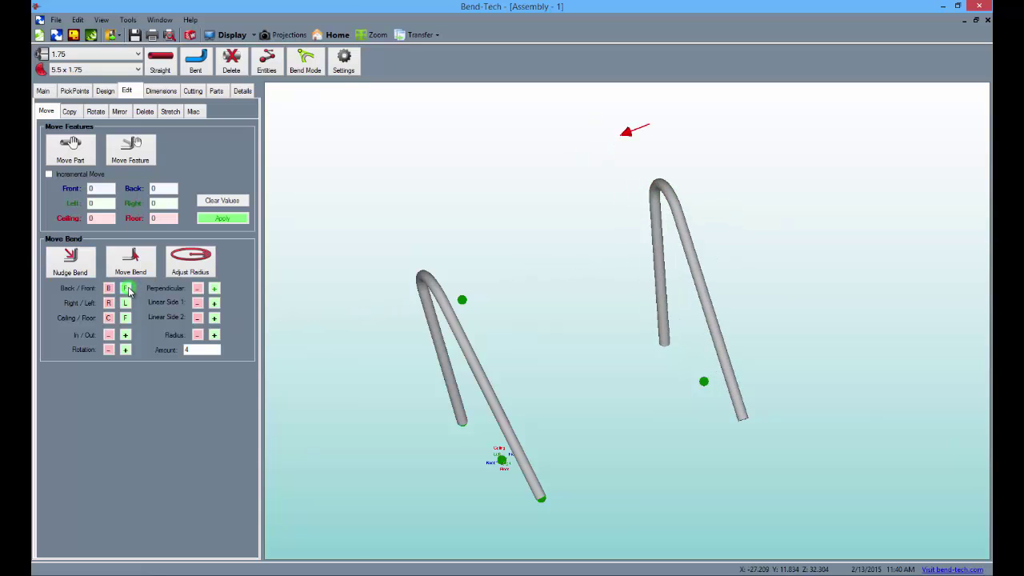
drag(478, 320, 519, 427)
drag(387, 424, 376, 350)
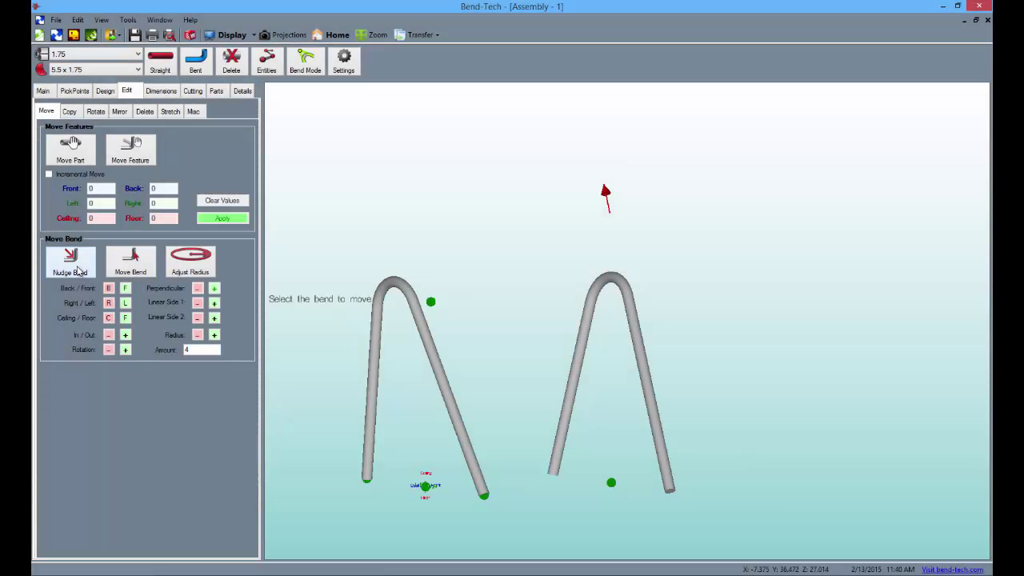
- Add a pick point halfway between the right leg ends of the original and copied parts, splitting the line in half
click(80, 91)
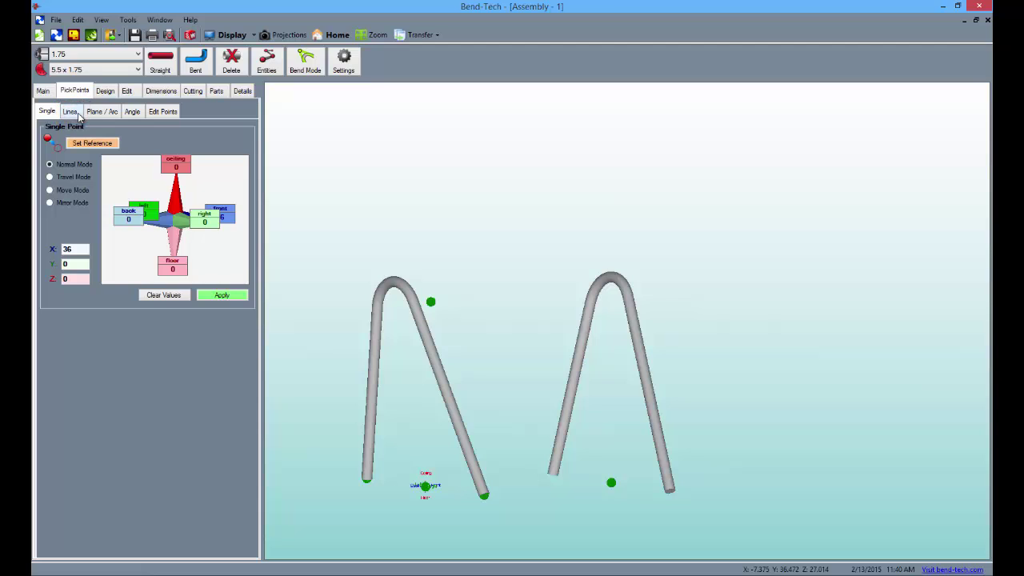
click(70, 112)
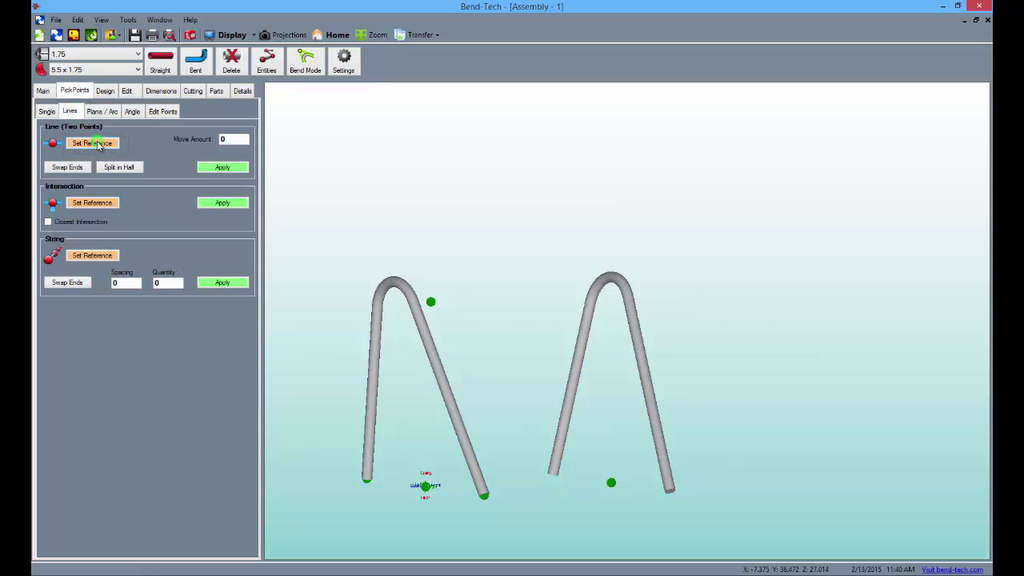
click(484, 495)
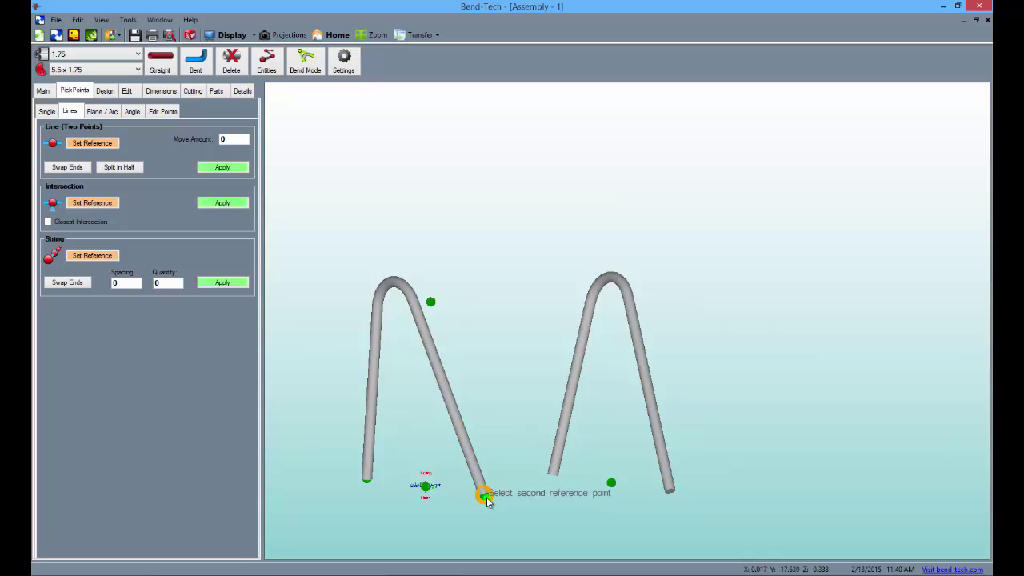
click(663, 496)
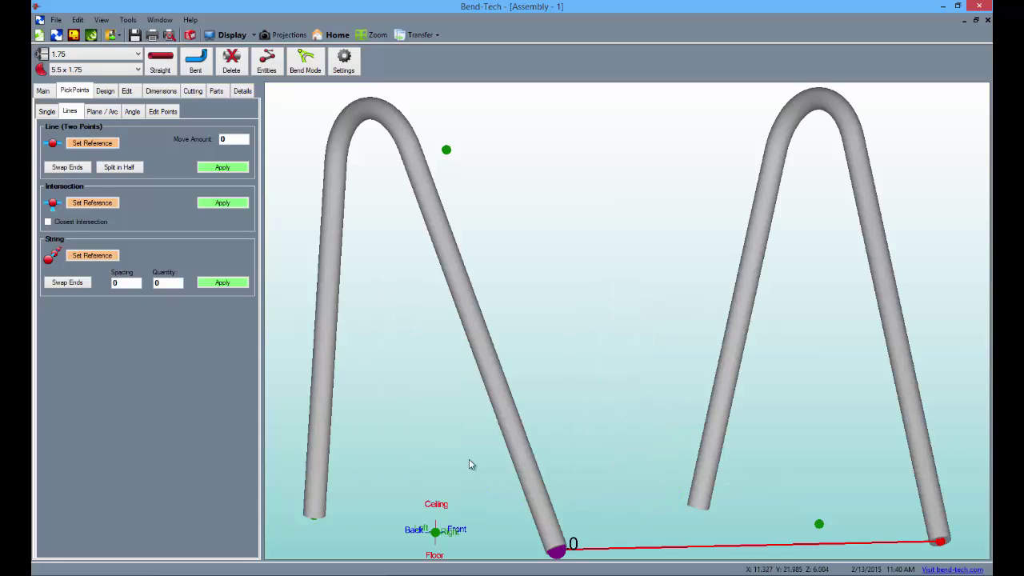
click(120, 168)
click(223, 168)
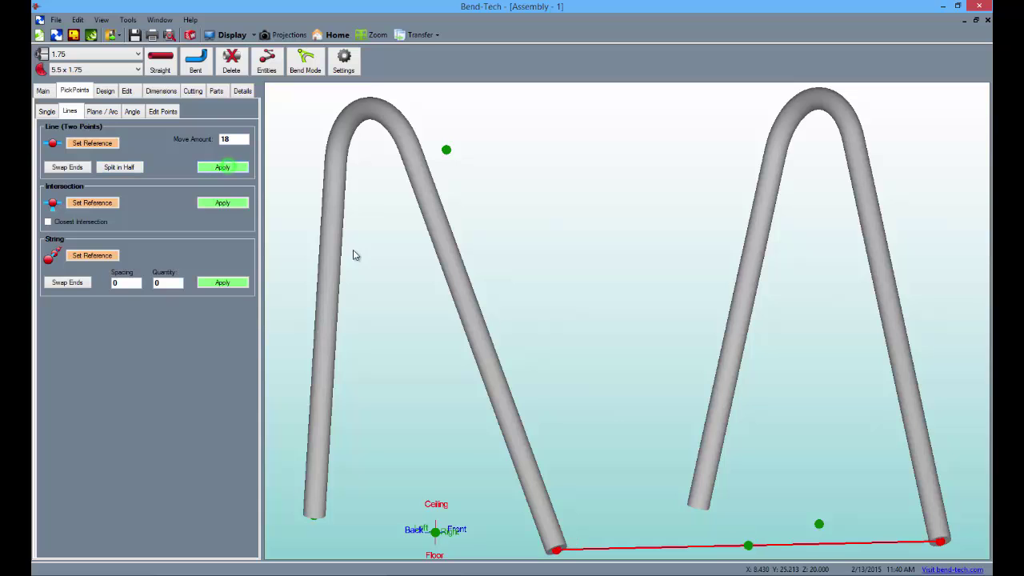
scroll(615, 435, down, 4)
right_drag(597, 414, 614, 437)
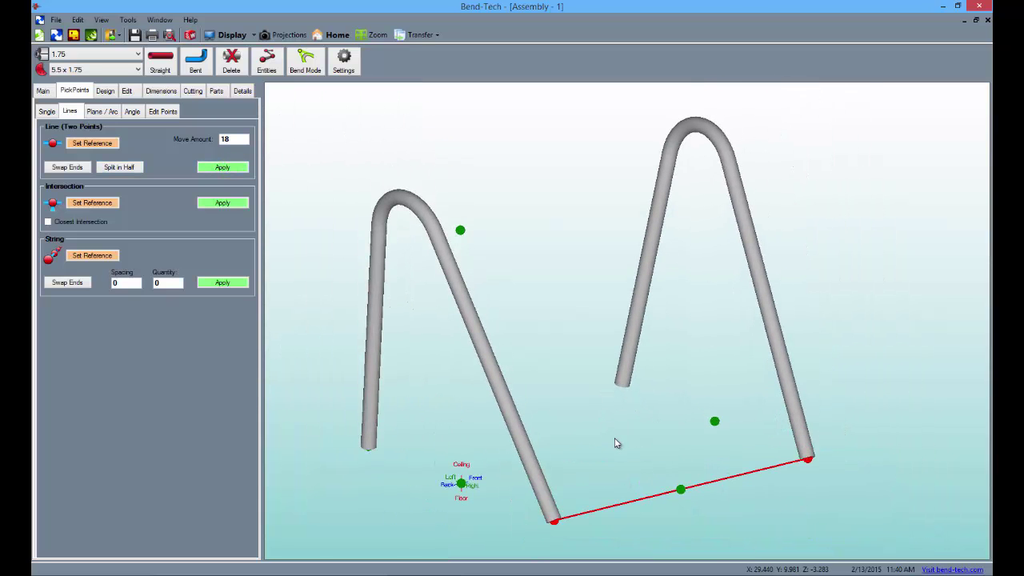
- Add a pick point 30 toward the ceiling above the midpoint between the right legs, with the other offsets at 0
click(46, 111)
click(169, 297)
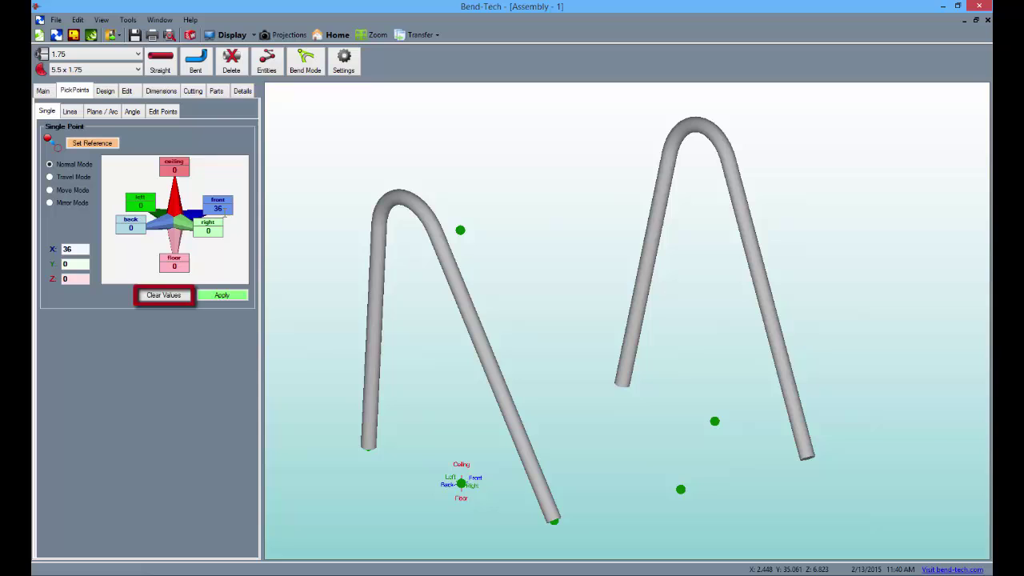
click(178, 296)
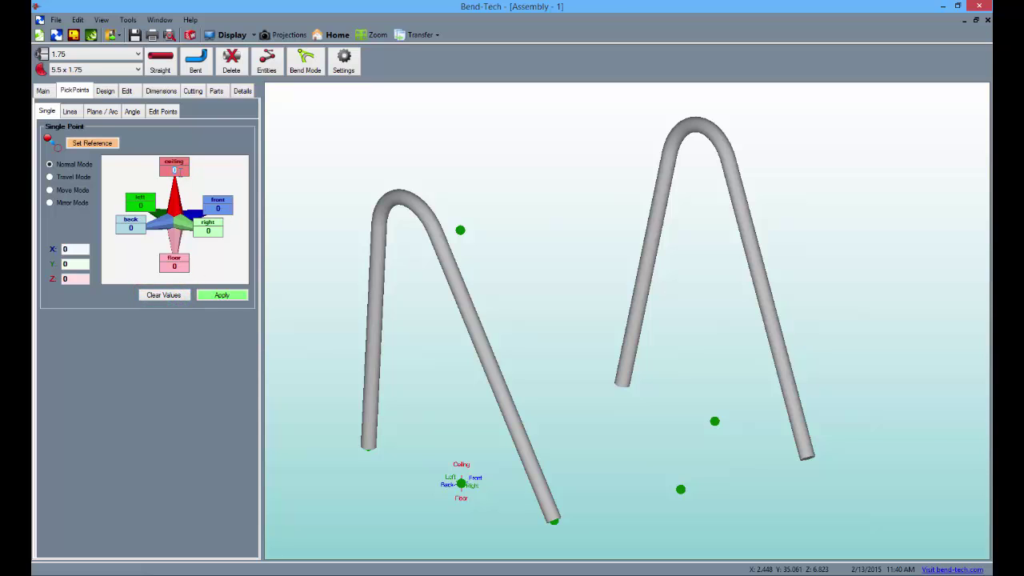
click(687, 500)
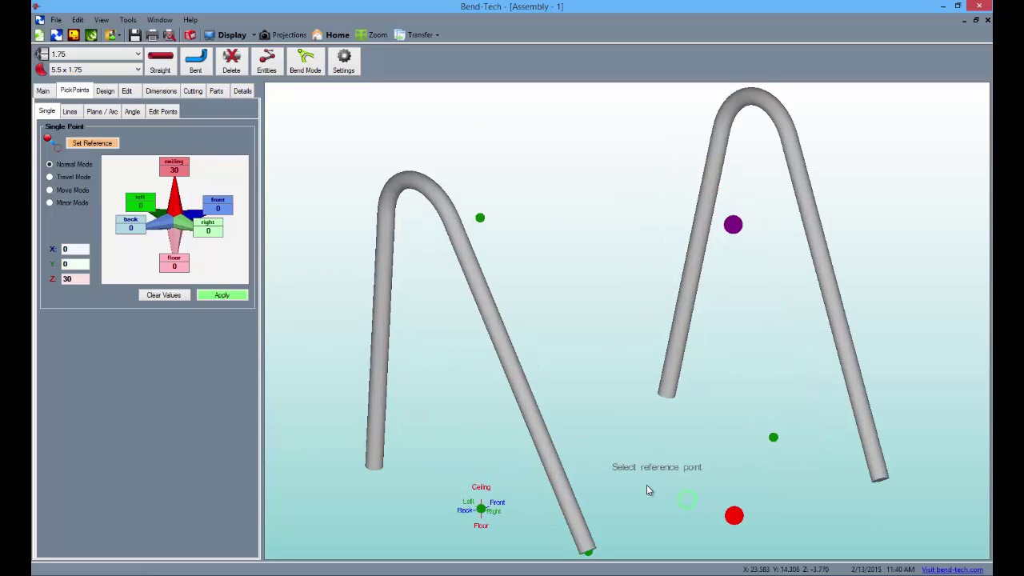
click(222, 296)
right_drag(512, 416, 464, 366)
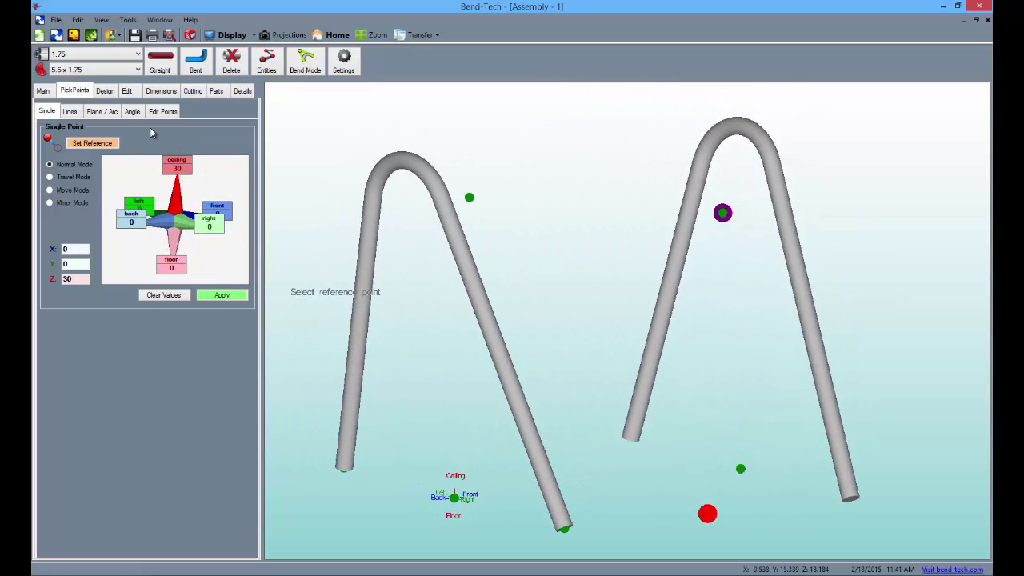
- Add a pick point on the original part's right leg where a Z plane moved 3 above its lower end intersects it
click(100, 112)
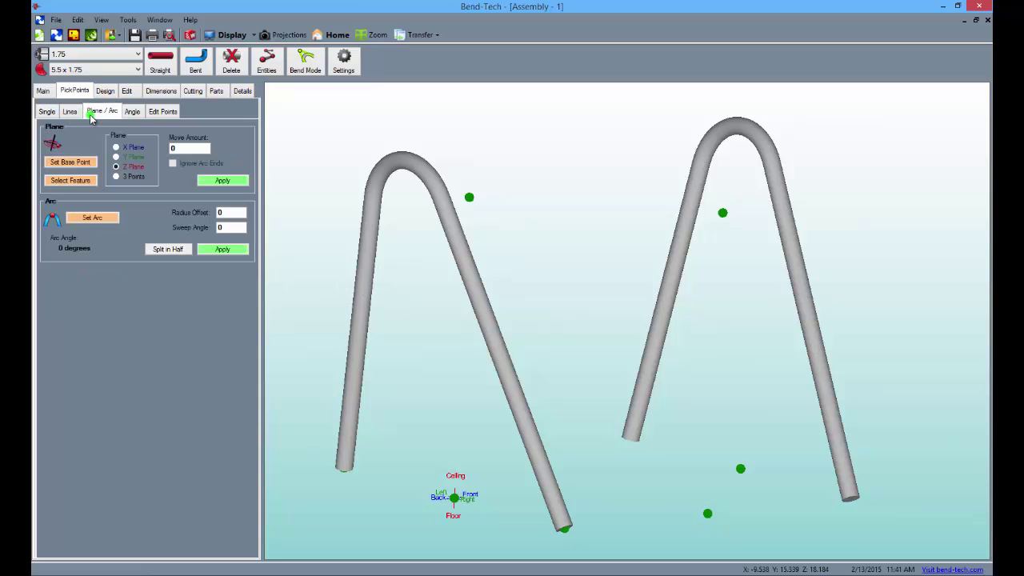
click(68, 162)
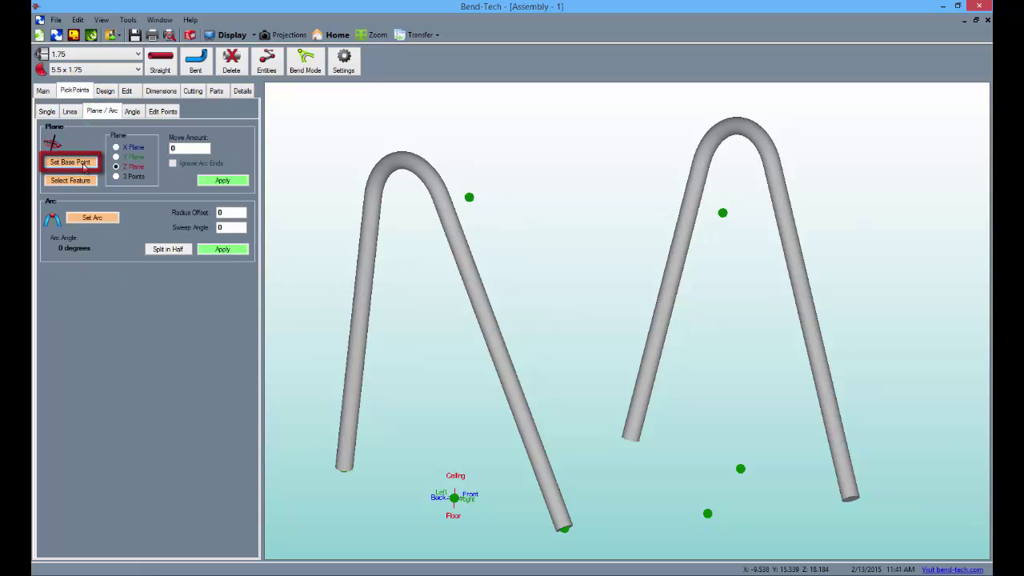
click(565, 532)
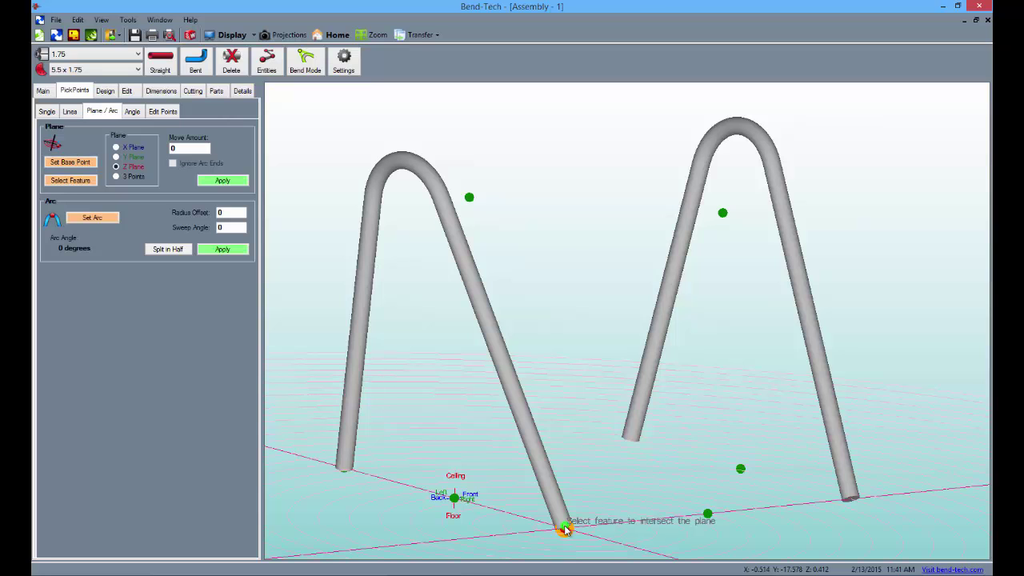
click(536, 454)
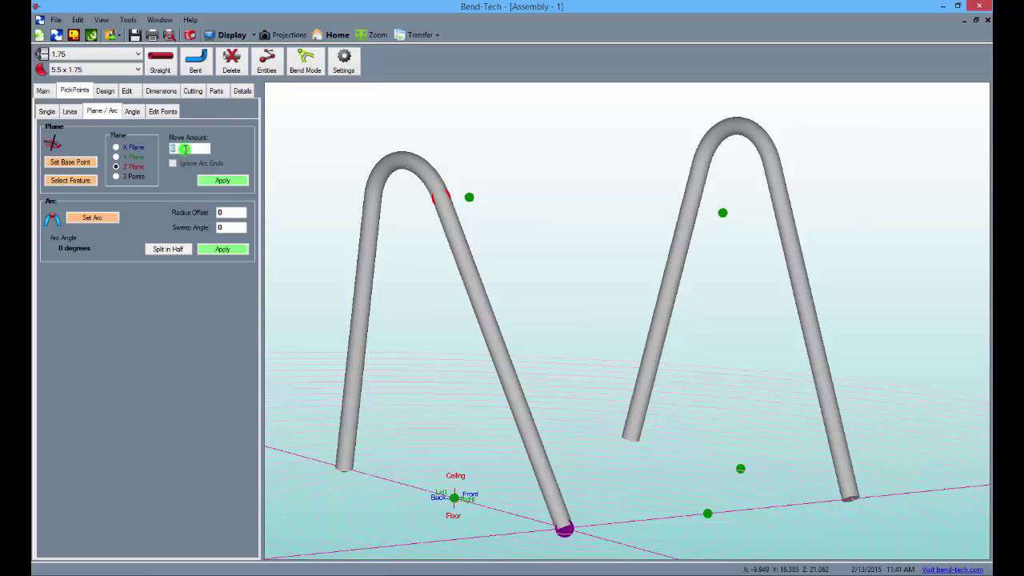
text(3)
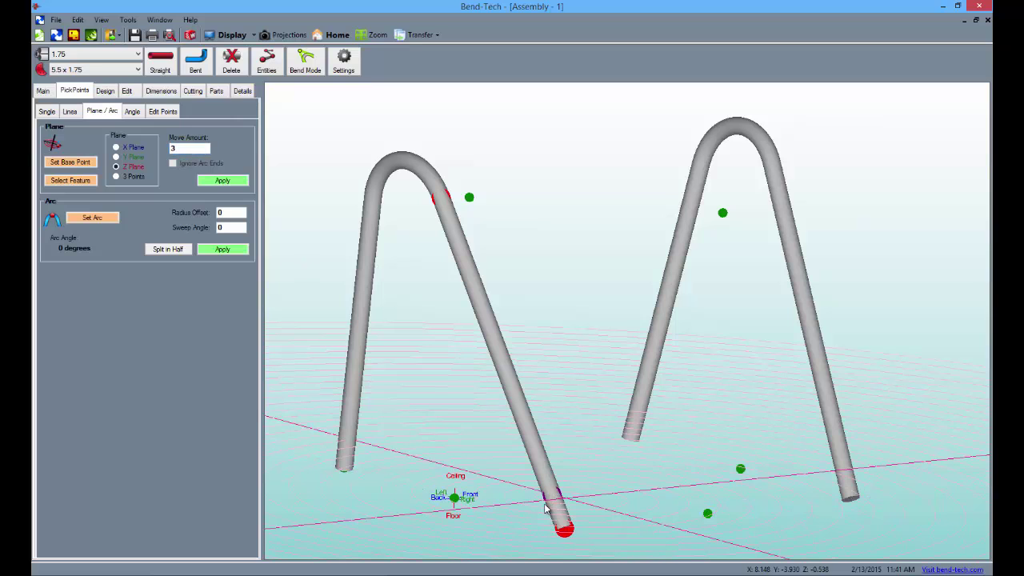
click(216, 181)
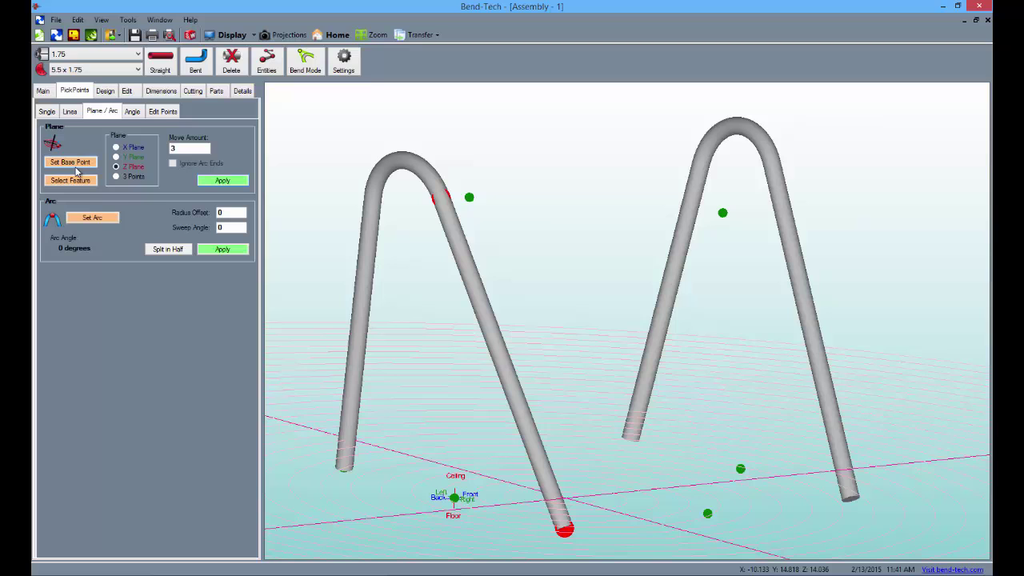
- Add a matching pick point on the copied part's right leg using the Z plane moved 3 above its lower end
click(72, 163)
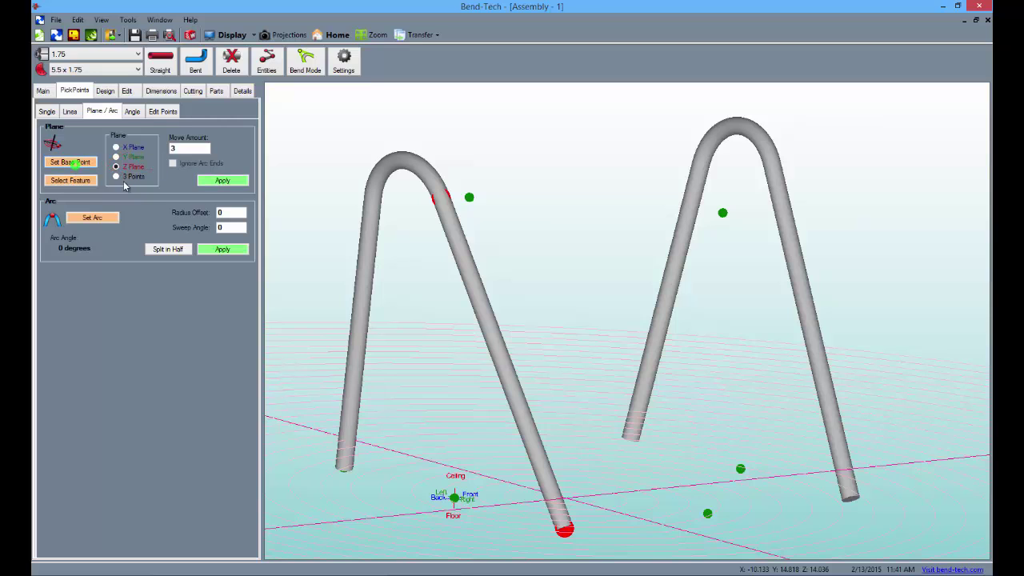
click(849, 497)
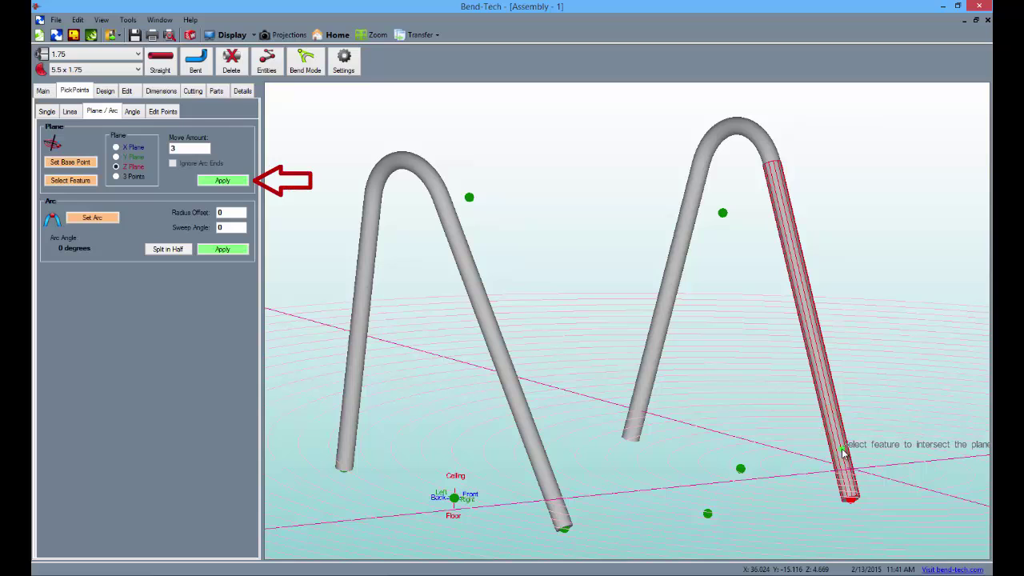
click(853, 458)
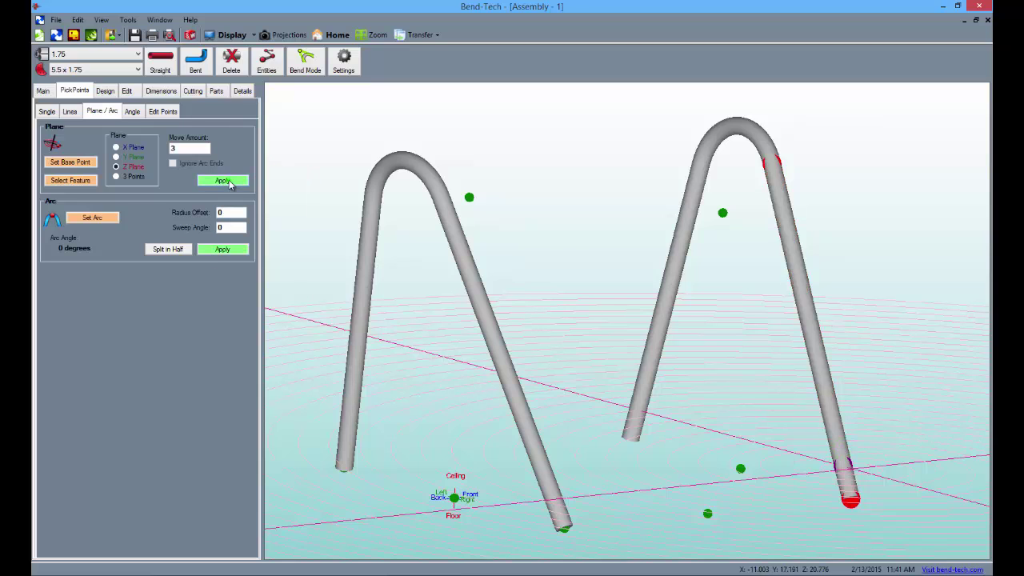
click(224, 180)
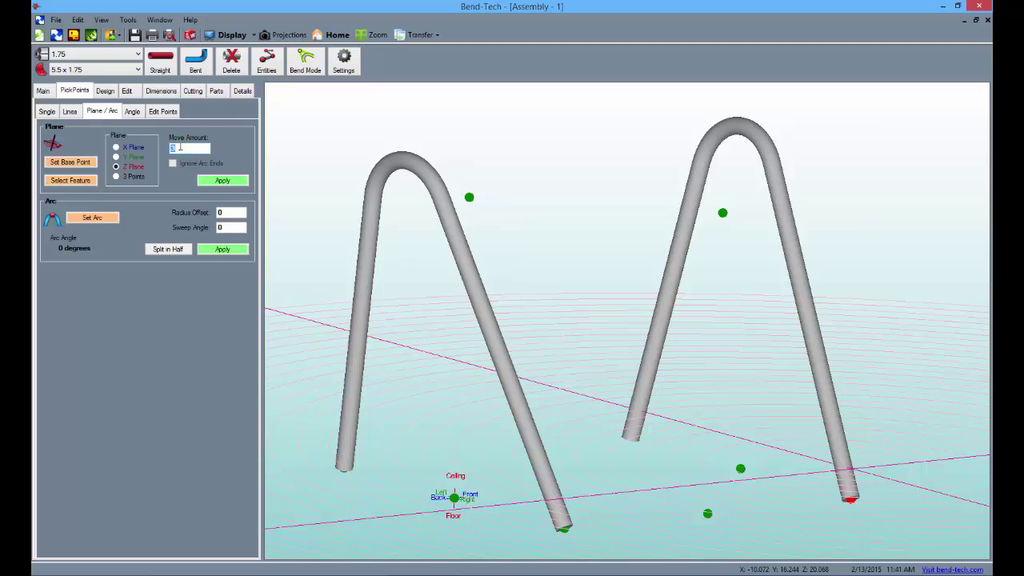
- Add a pick point on the copied part's right leg and the original's, each where a Z plane moved 12 above the lower end intersects
text(12)
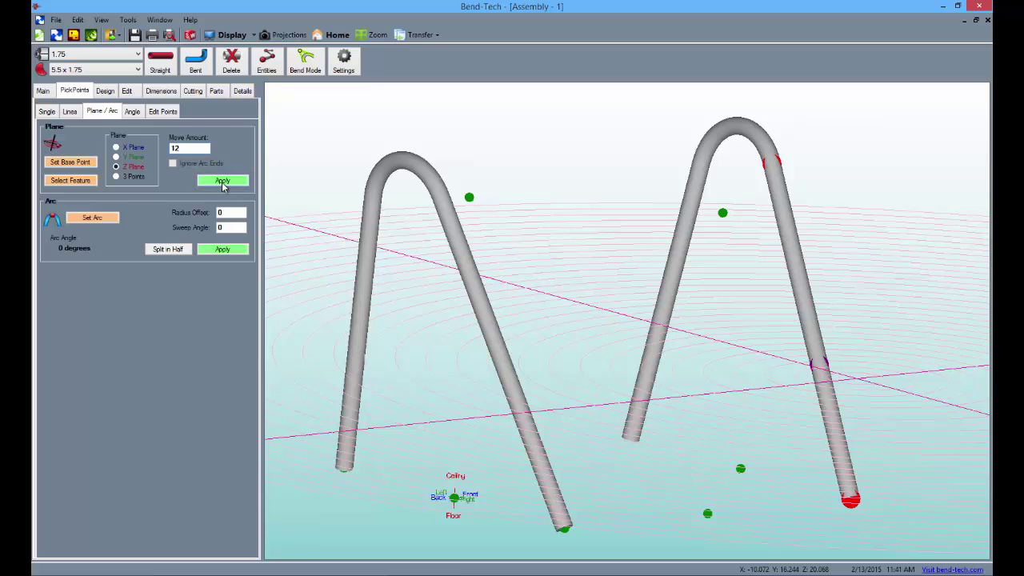
click(223, 183)
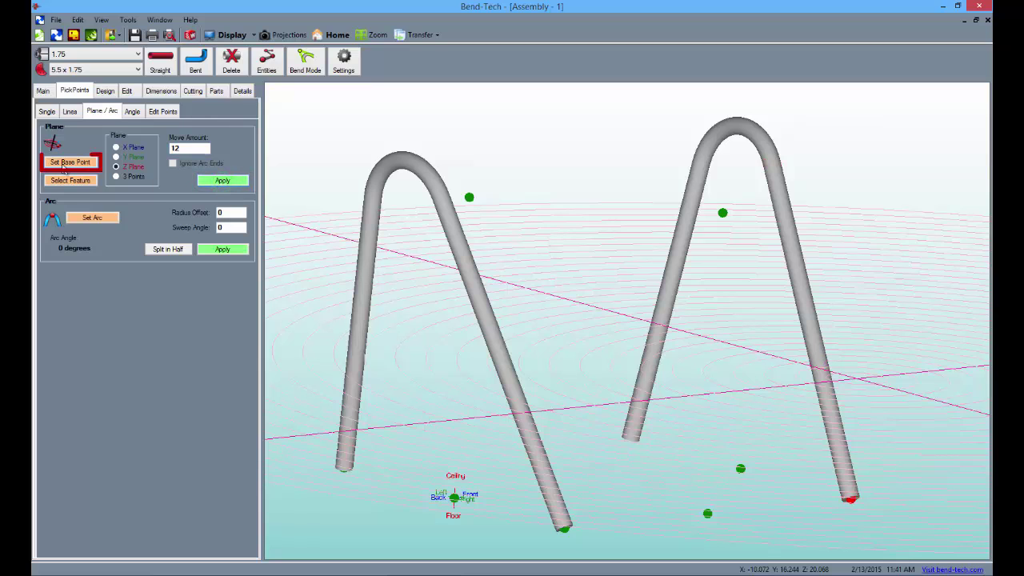
click(90, 165)
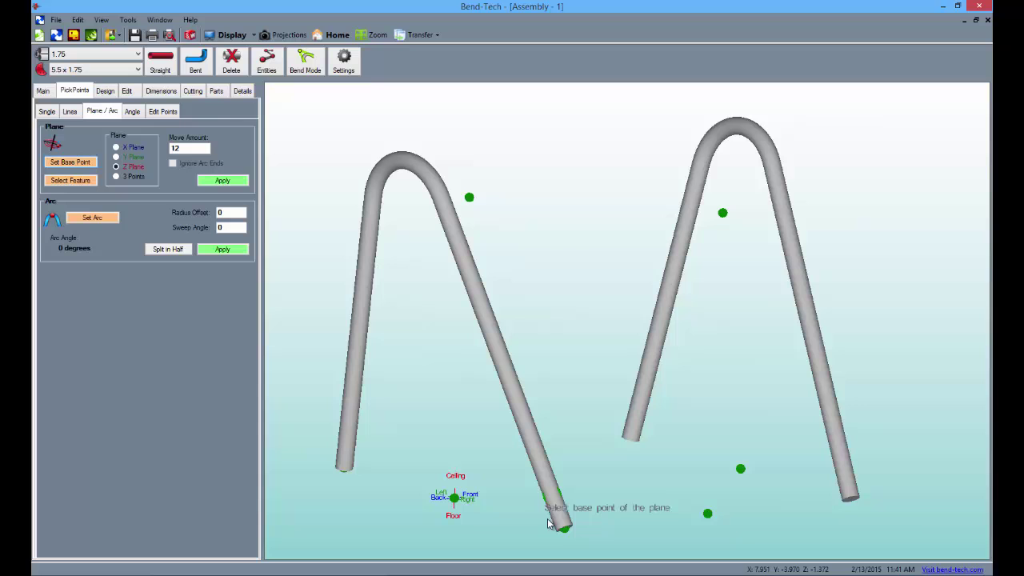
click(562, 526)
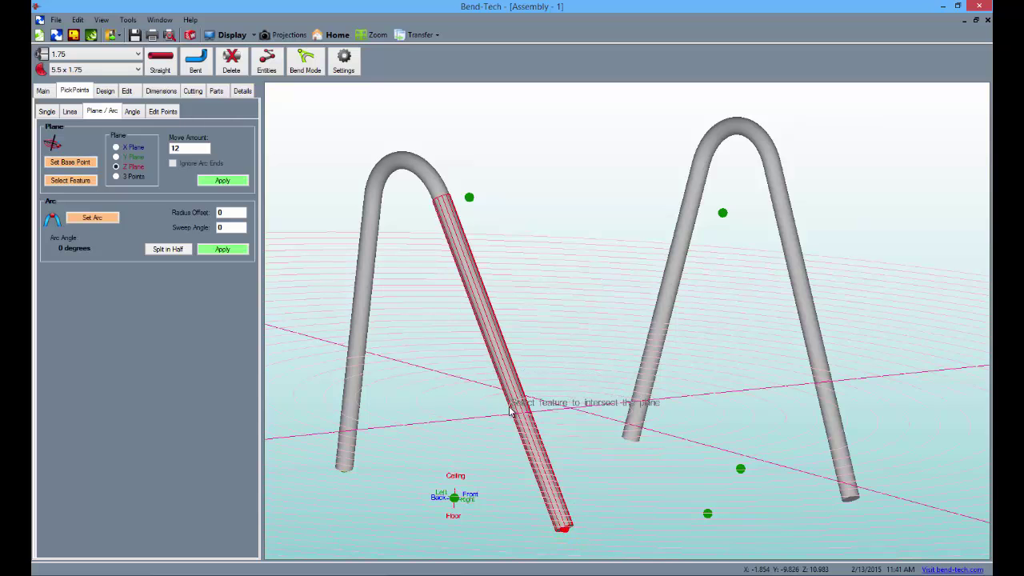
click(510, 411)
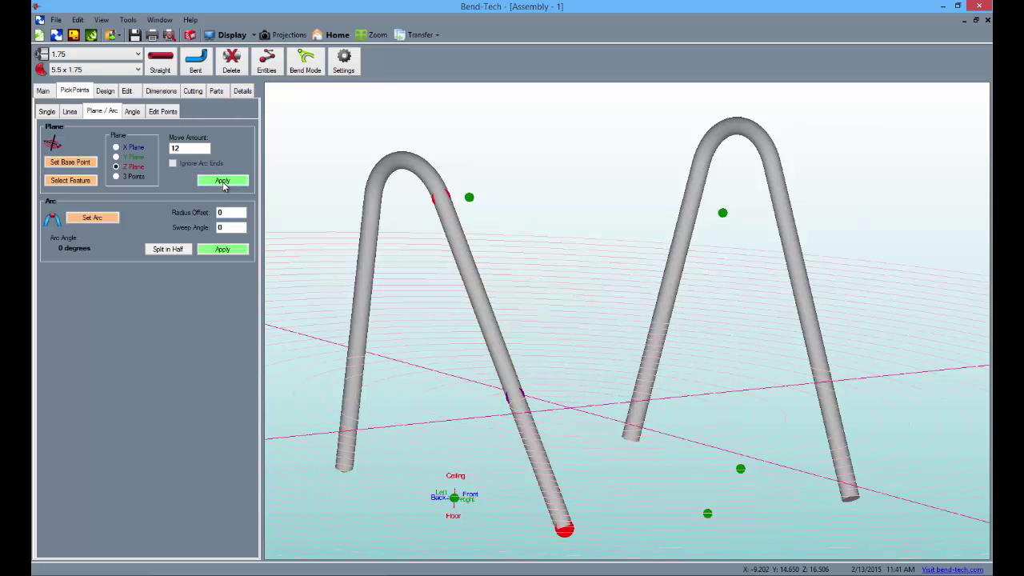
click(225, 181)
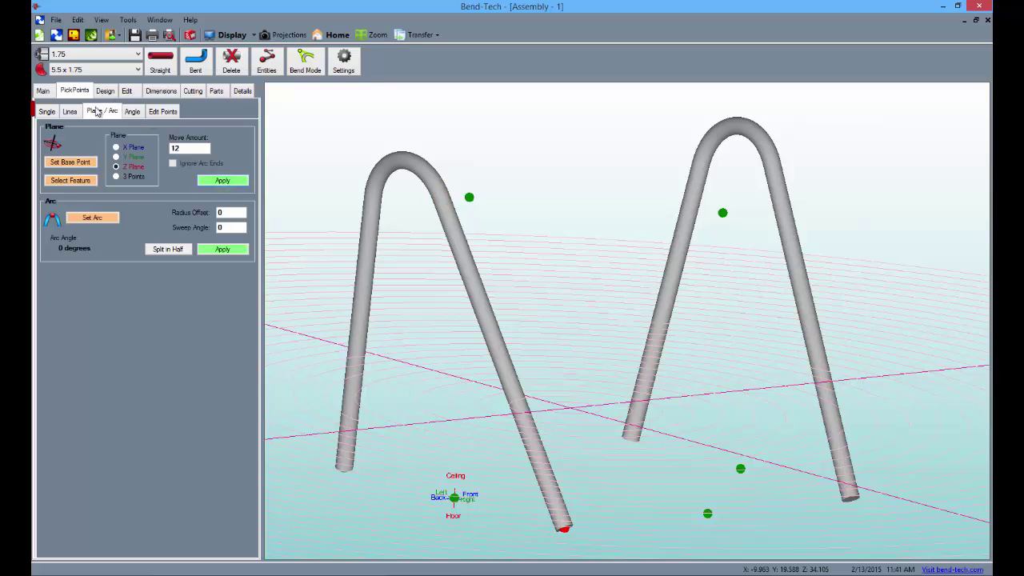
- Clear the offsets and add pick points 9 toward the front from the 12-high point and the lower end of the original part's right leg
click(48, 111)
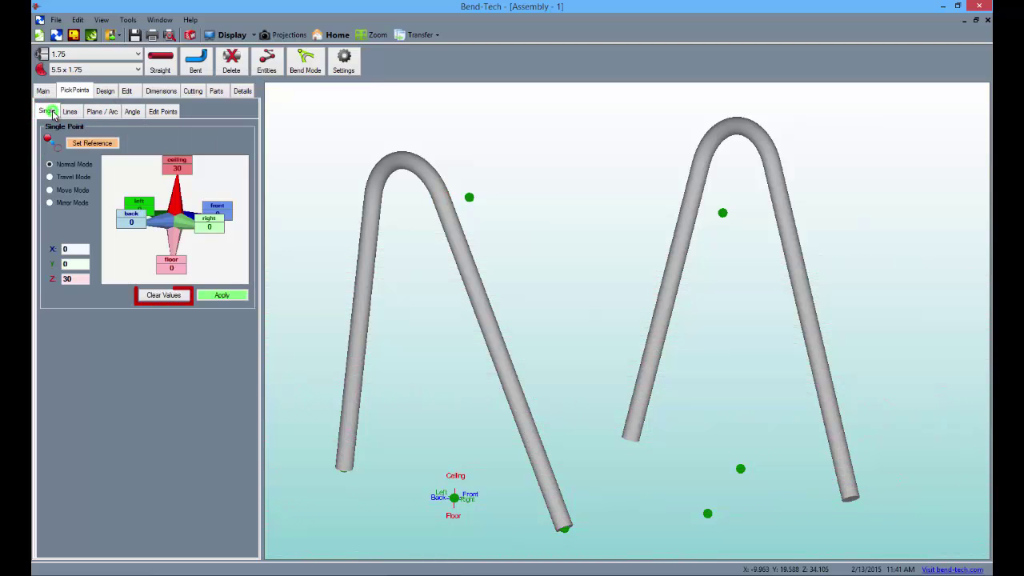
click(170, 295)
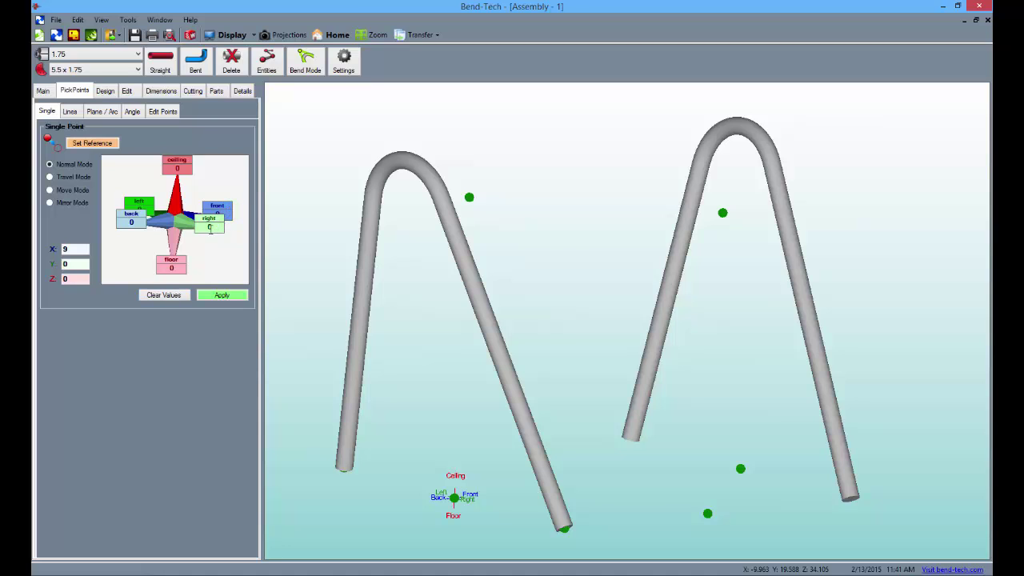
drag(356, 232, 384, 263)
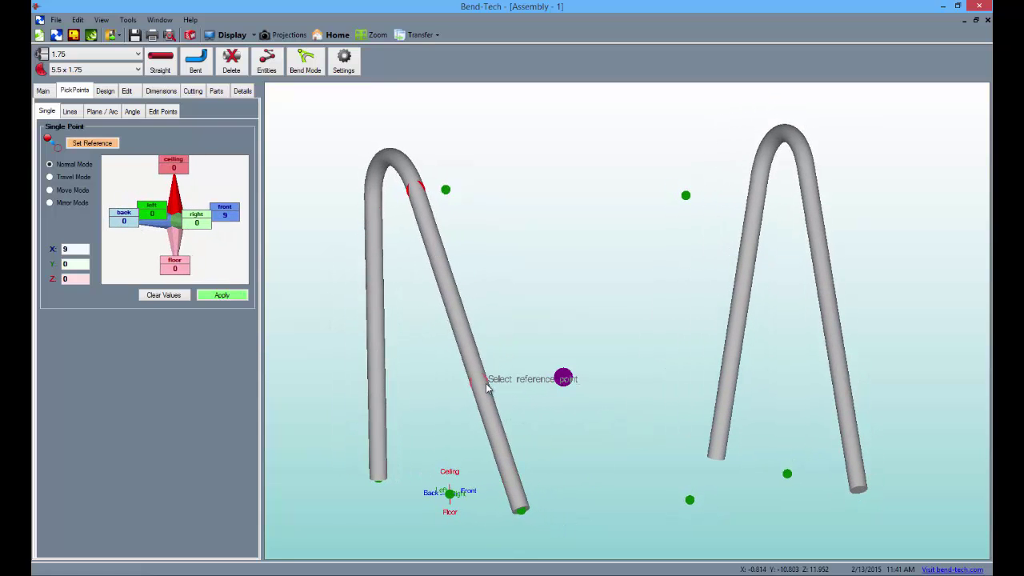
scroll(486, 387, up, 1)
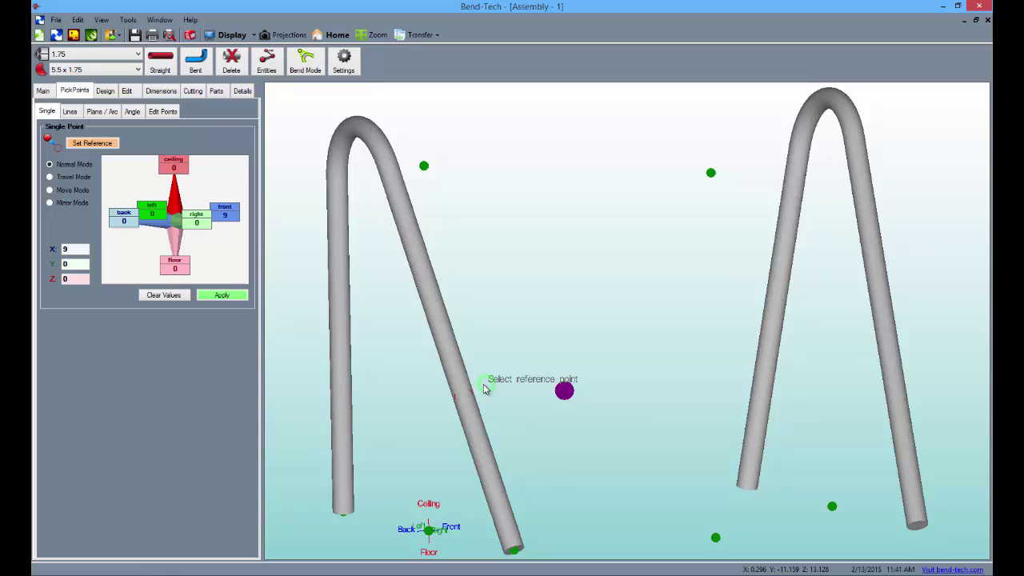
click(220, 296)
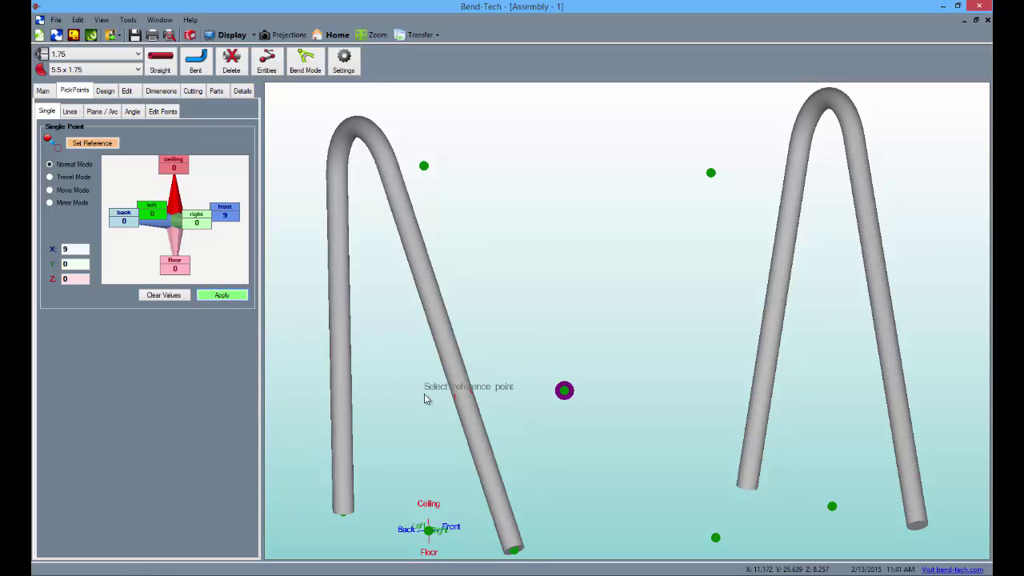
click(522, 550)
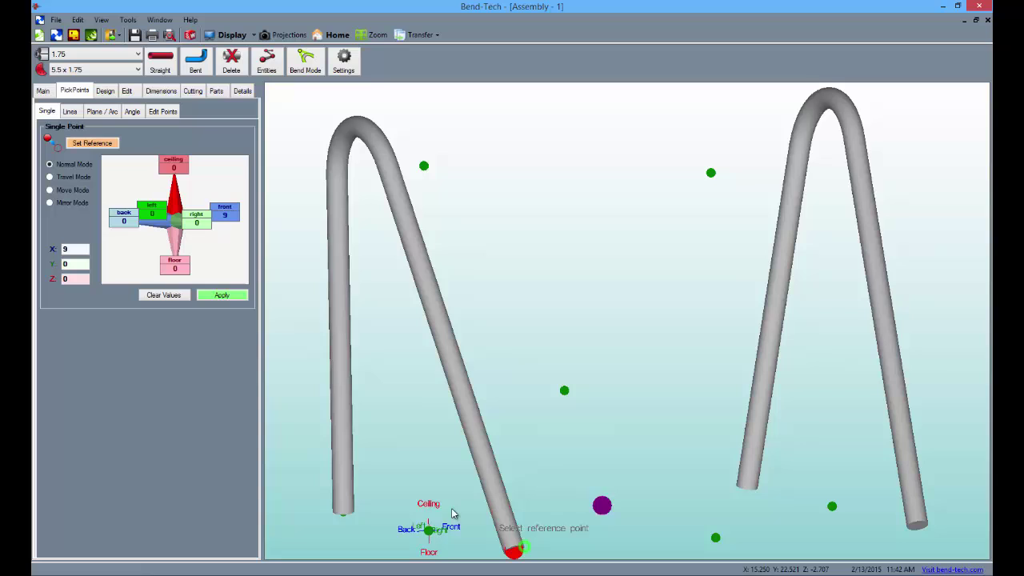
click(222, 296)
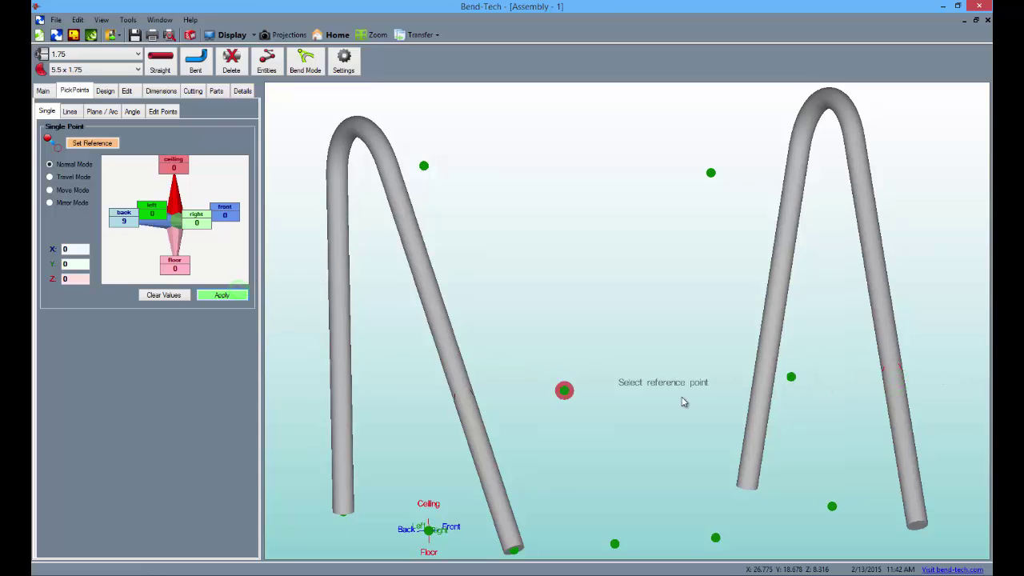
- Add pick points 9 toward the back from the 12-high point and the lower end of the copied part's right leg
click(920, 518)
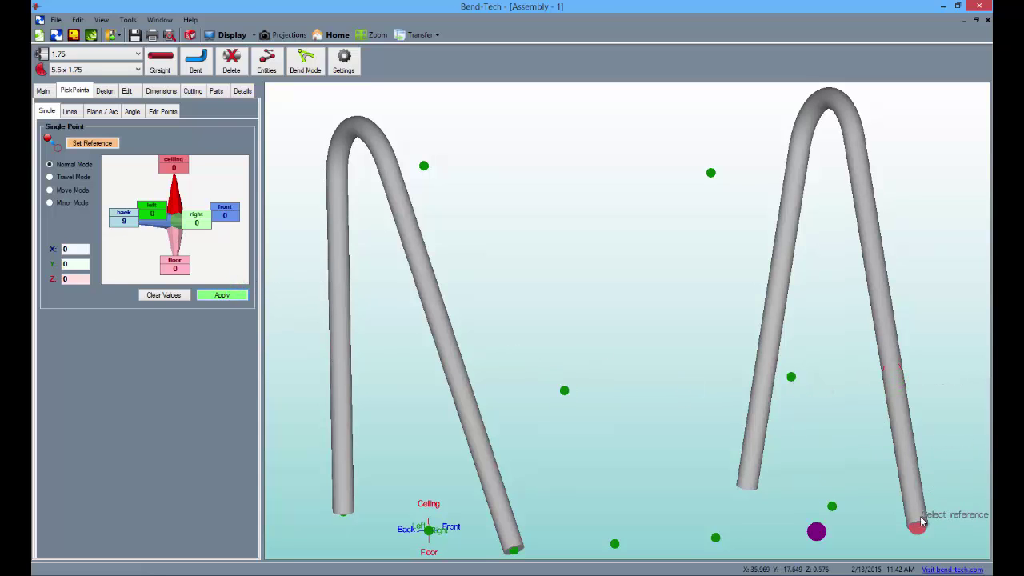
click(221, 296)
- Create a one-bend part from the original right leg's 3-high point through the point 9 in front of its end to the raised midpoint
scroll(539, 353, up, 5)
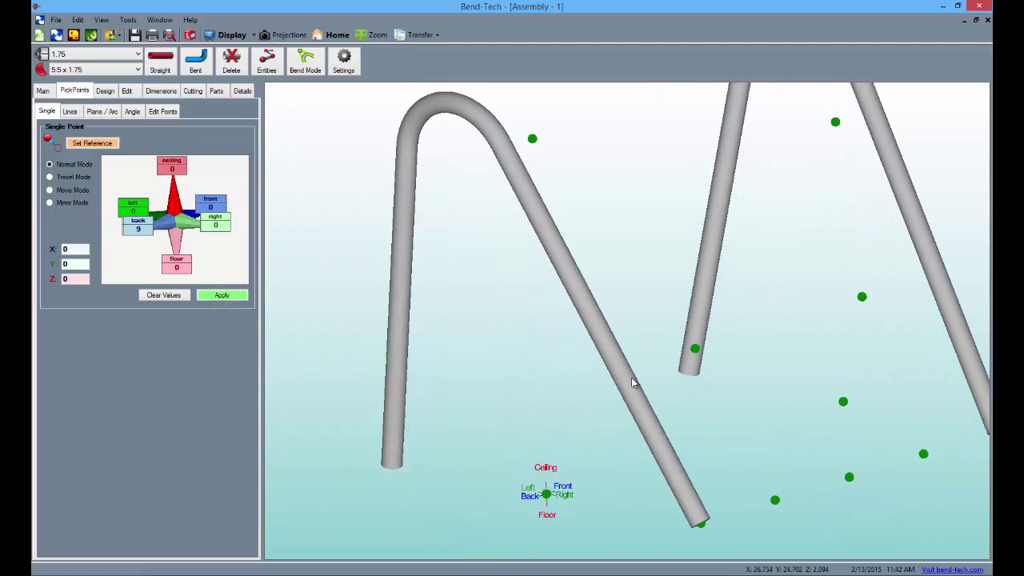
mouse_move(642, 379)
middle_down()
mouse_move(507, 359)
mouse_move(468, 371)
middle_up()
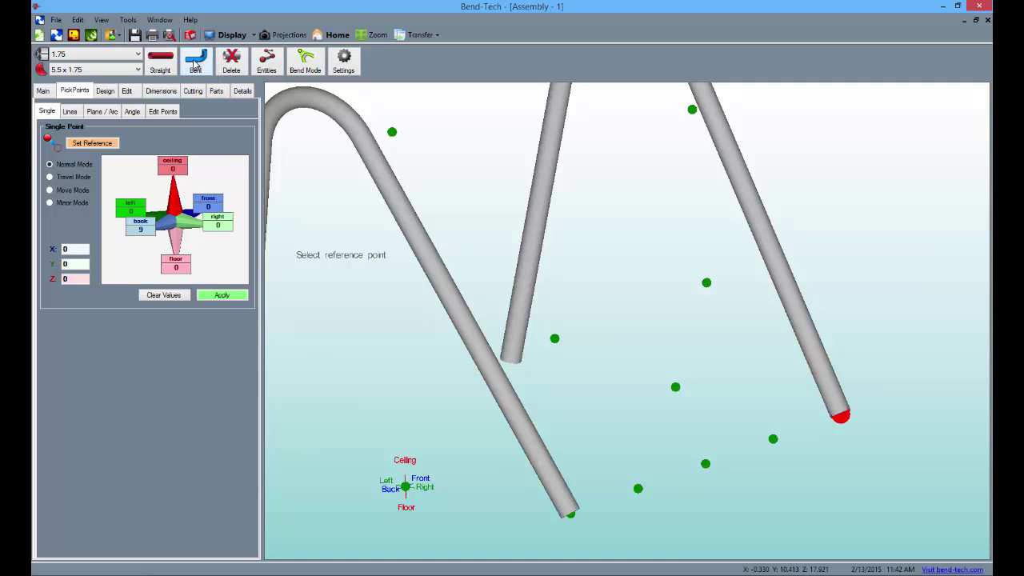
click(195, 61)
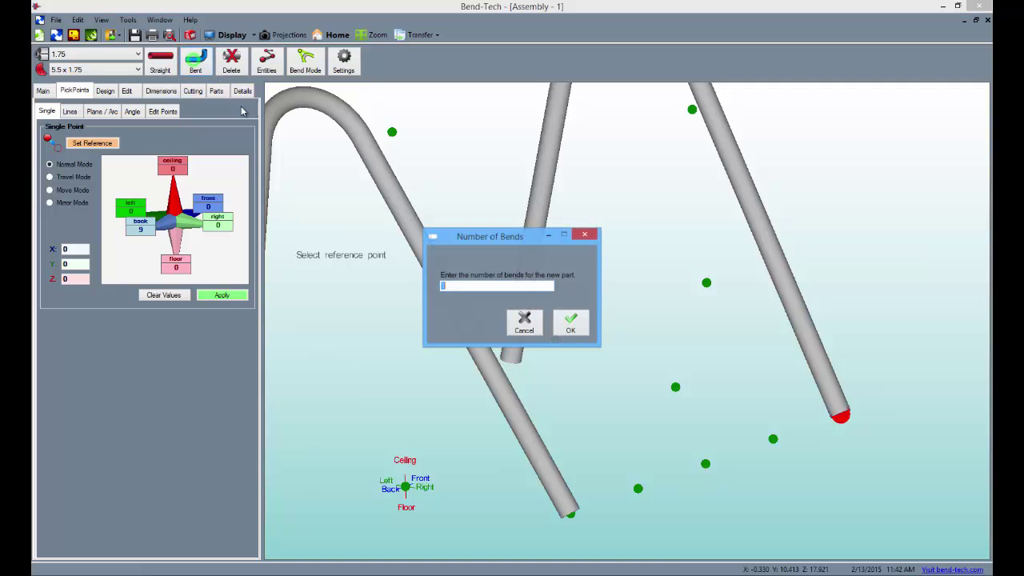
click(567, 323)
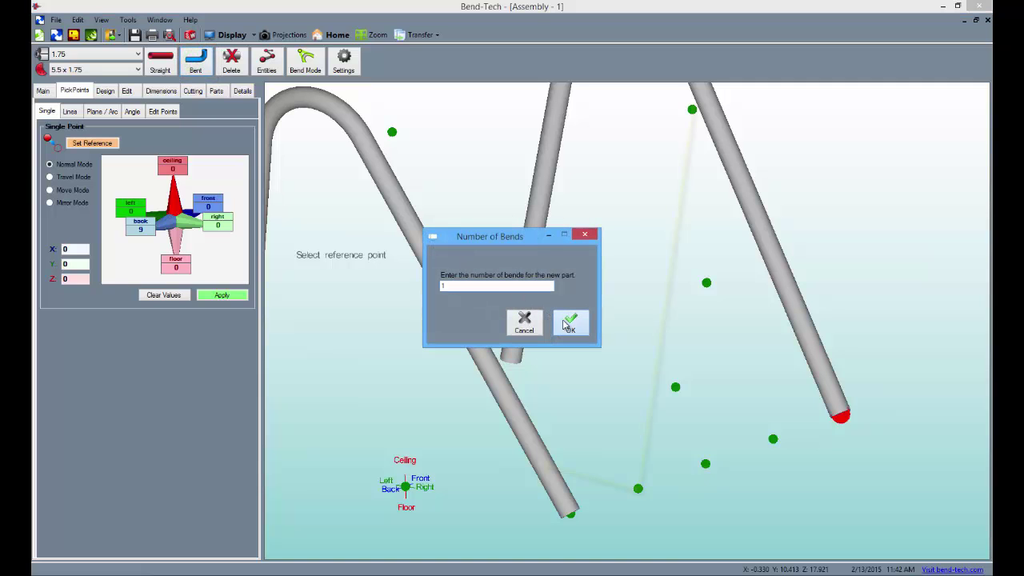
click(560, 478)
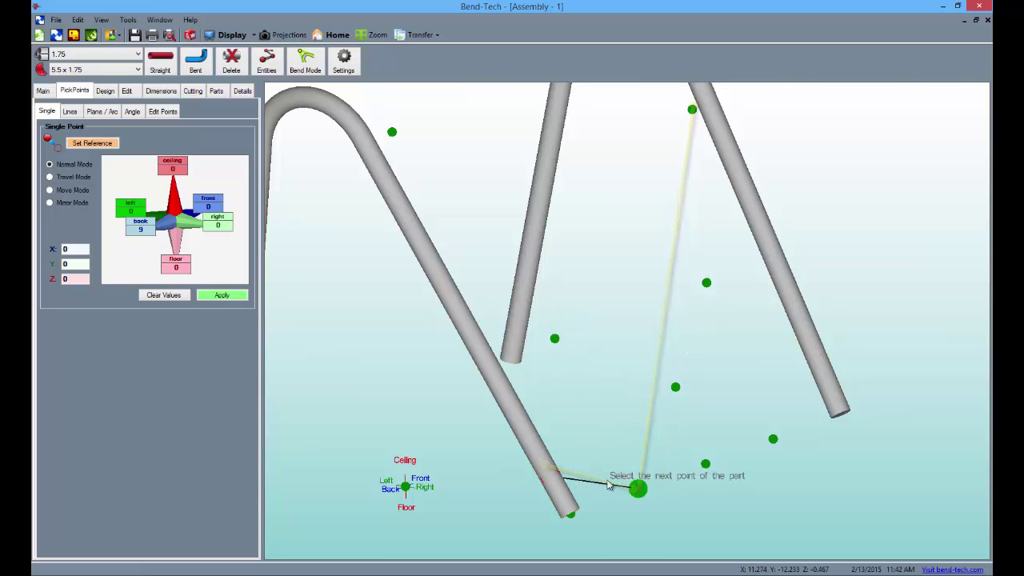
click(638, 488)
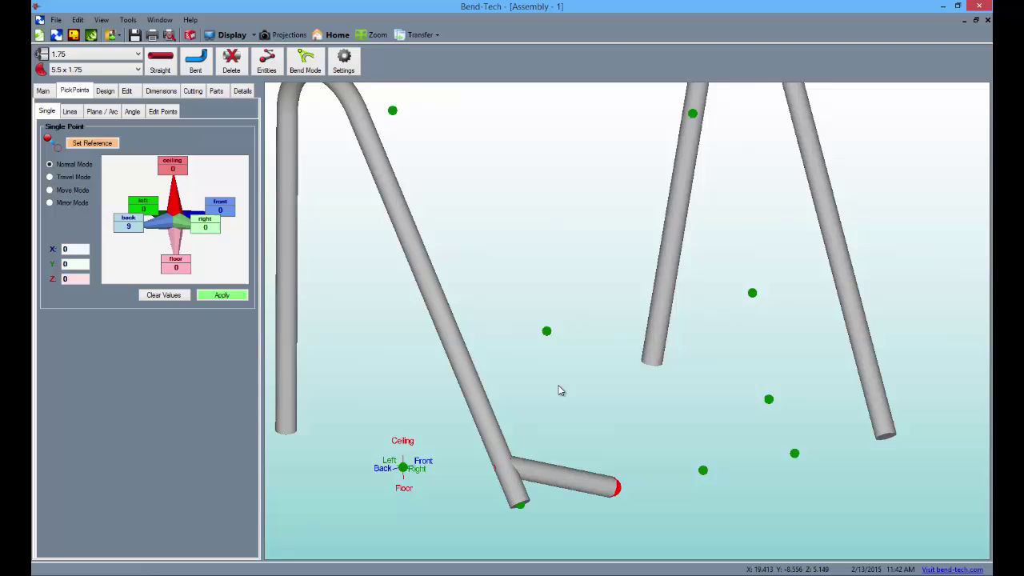
right_drag(646, 195, 654, 267)
click(695, 199)
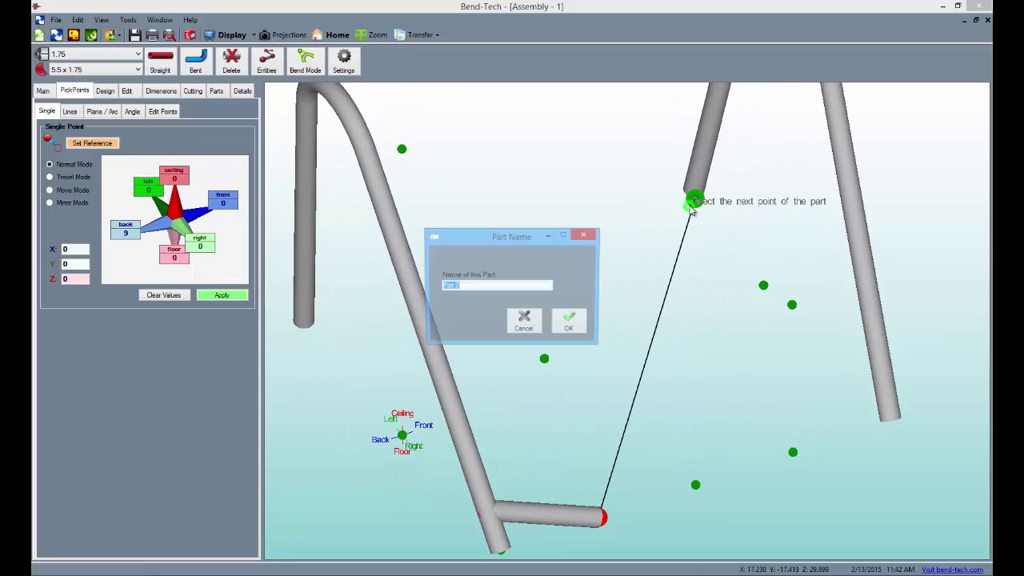
click(571, 325)
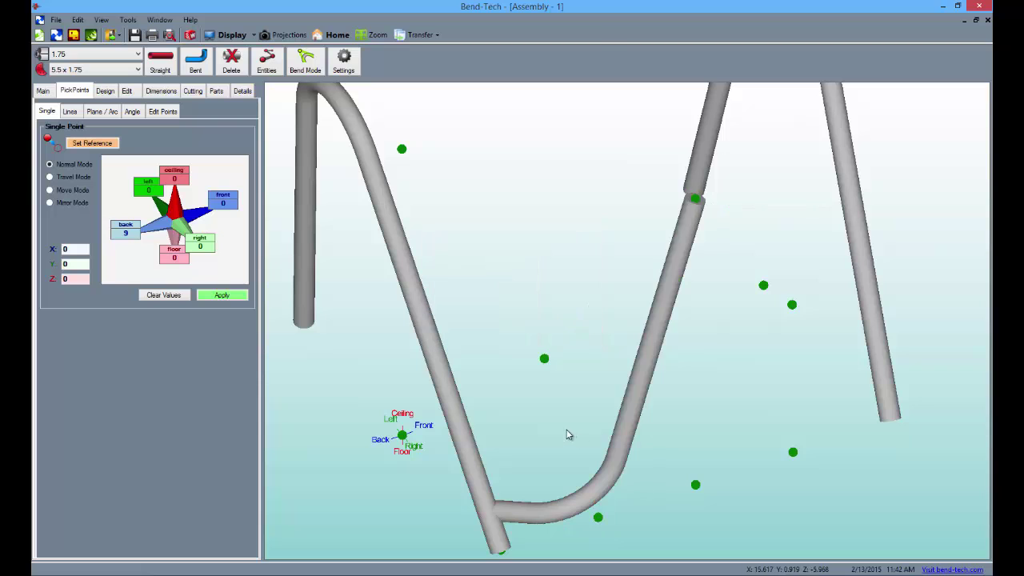
- Create a matching one-bend part from the copied right leg's 3-high point through the point 9 behind its end to the raised midpoint
click(209, 296)
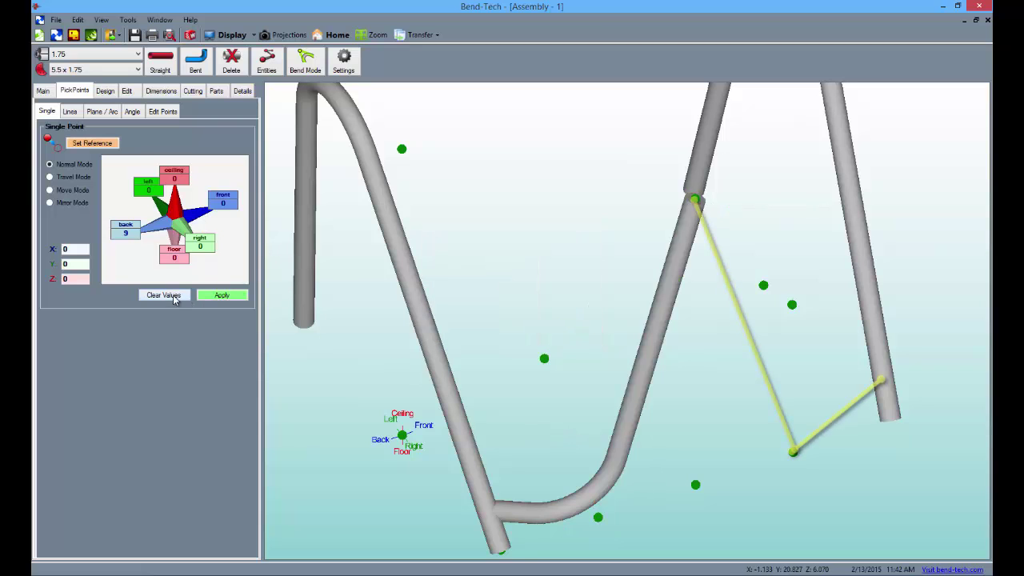
click(195, 60)
click(571, 324)
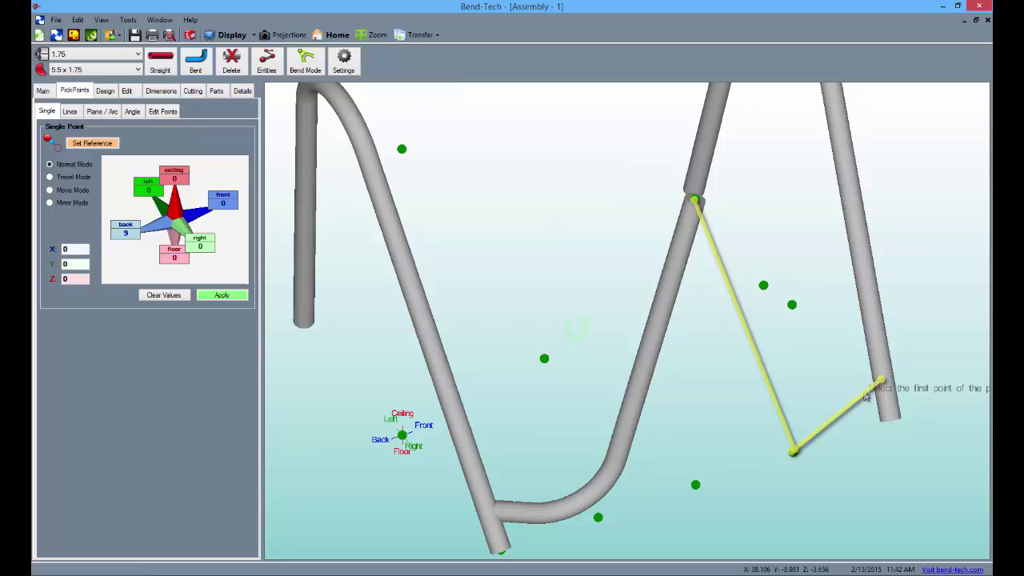
click(886, 384)
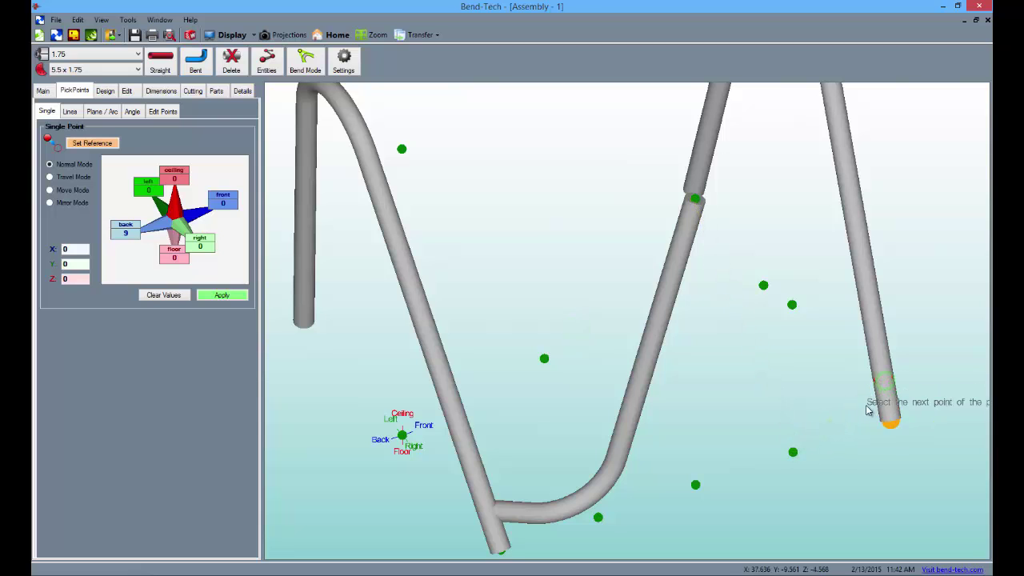
click(798, 452)
click(695, 199)
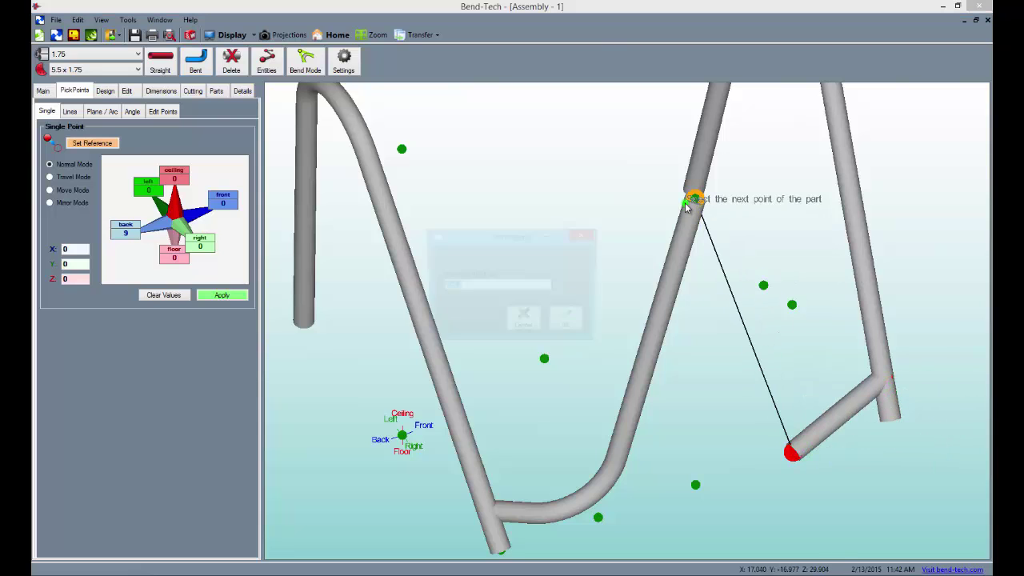
click(571, 322)
- Create a one-bend part from the original right leg's 12-high point through its 9-front point to the straight section of the neighbouring bent part
right_drag(673, 438, 658, 478)
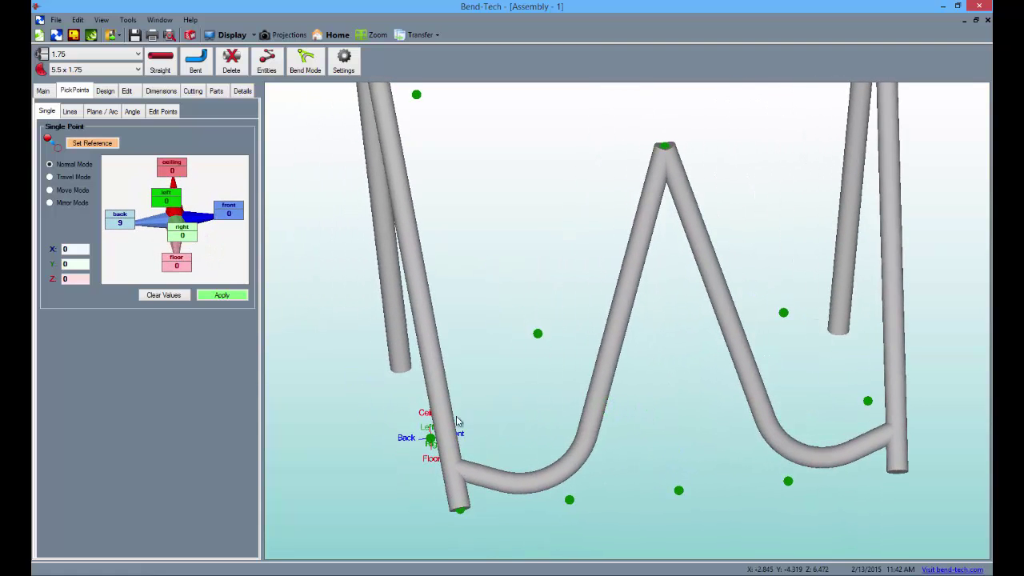
click(196, 59)
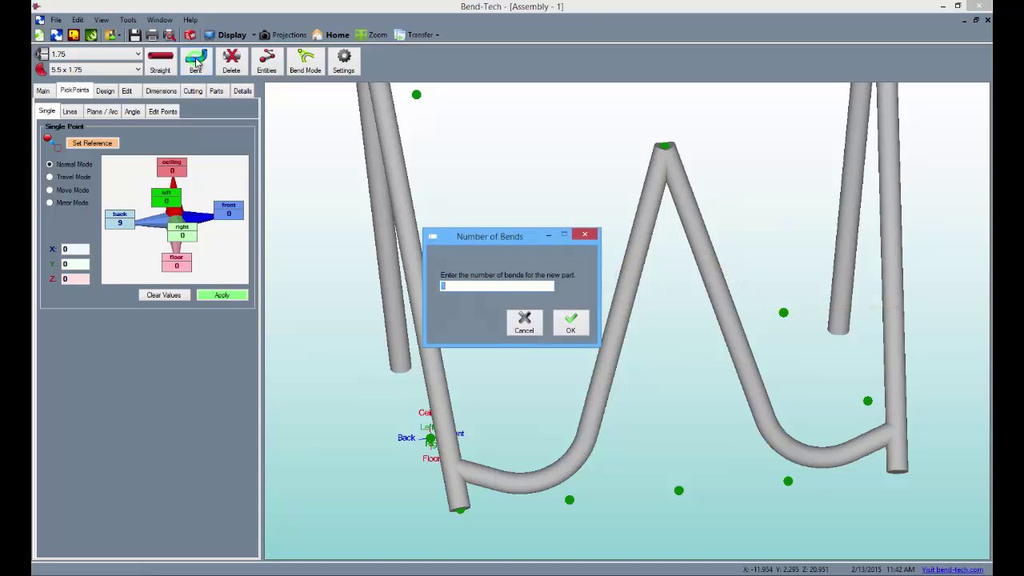
click(569, 323)
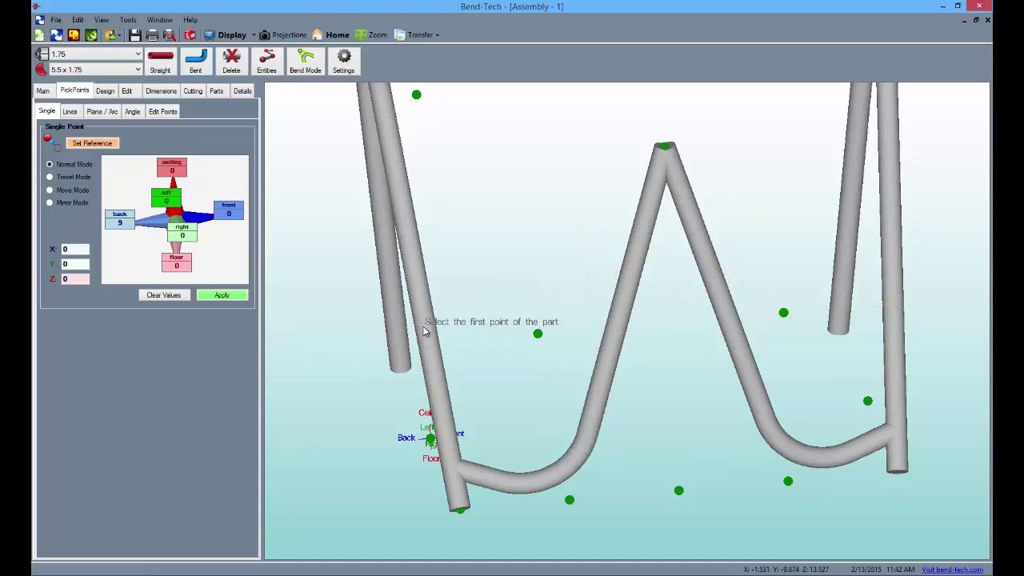
click(538, 333)
click(622, 299)
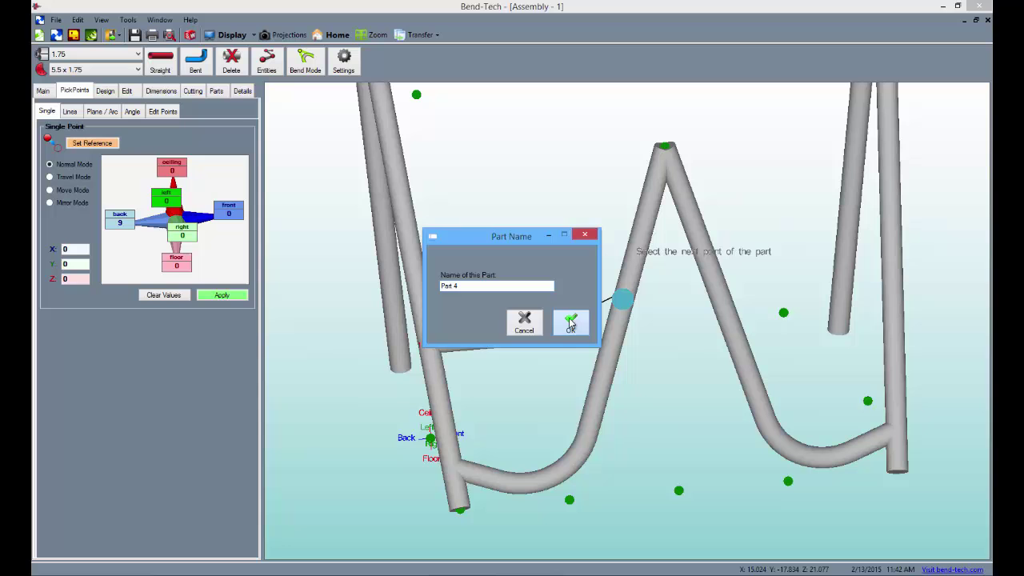
click(571, 323)
- Create a one-bend part from the copied right leg's 12-high point through its 9-back point to the straight section of the neighbouring bent part
right_drag(638, 370, 568, 364)
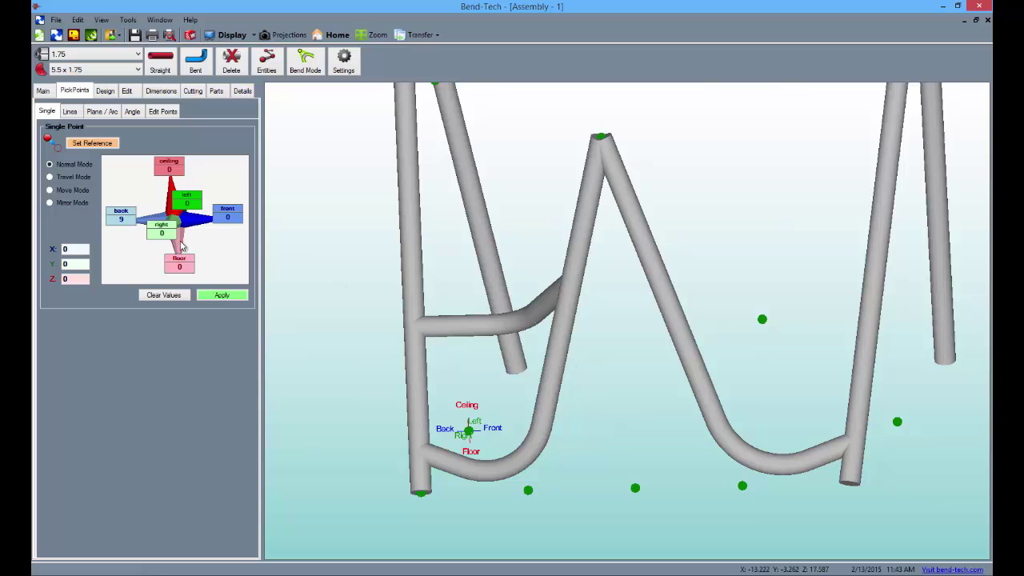
click(202, 60)
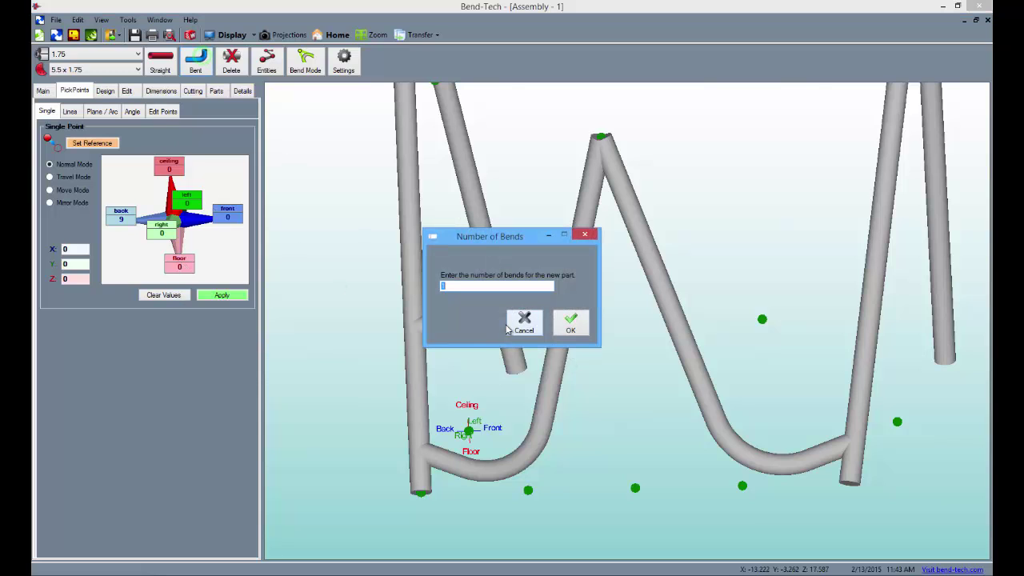
click(571, 323)
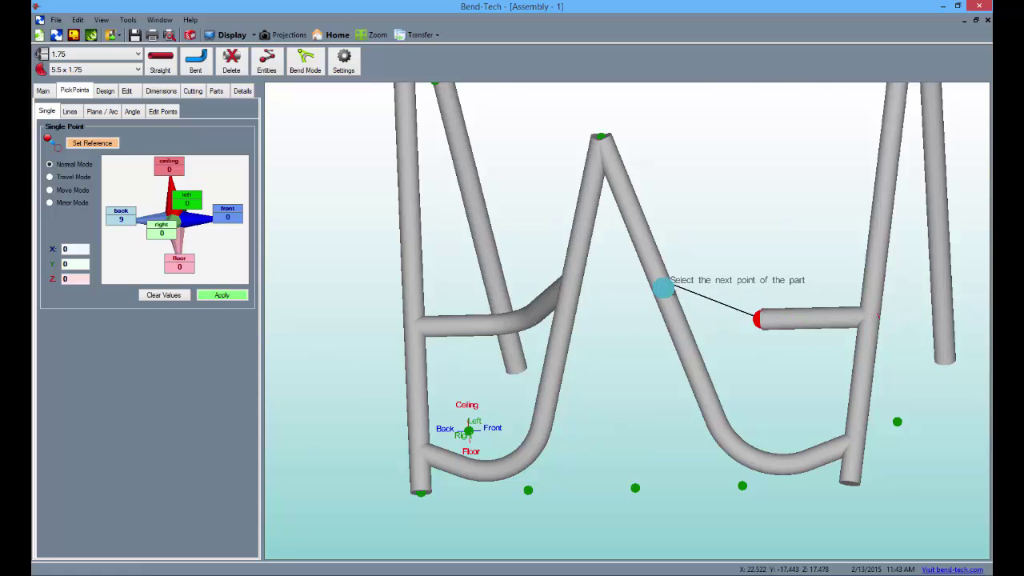
click(670, 307)
key(Return)
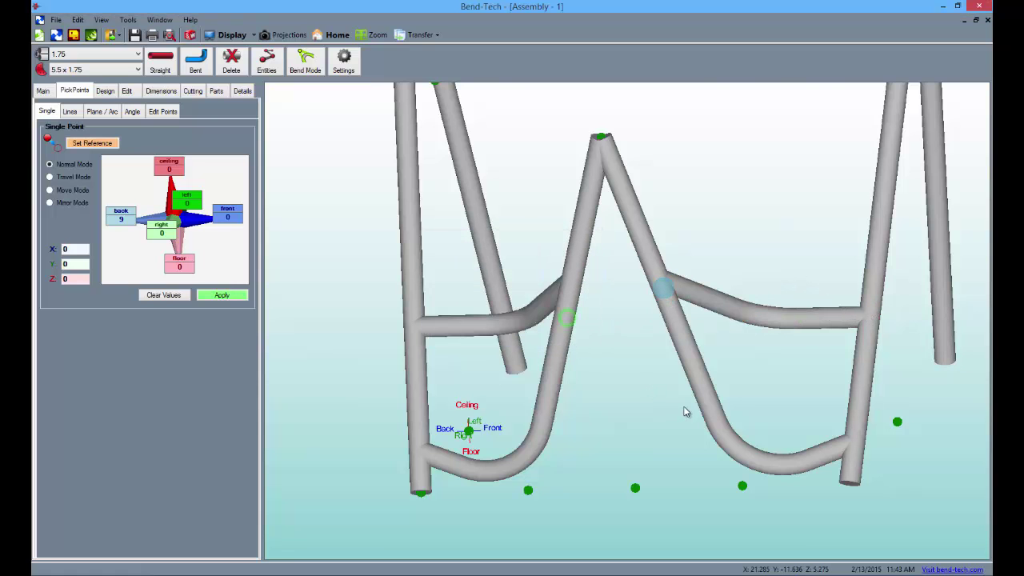
drag(684, 412, 935, 389)
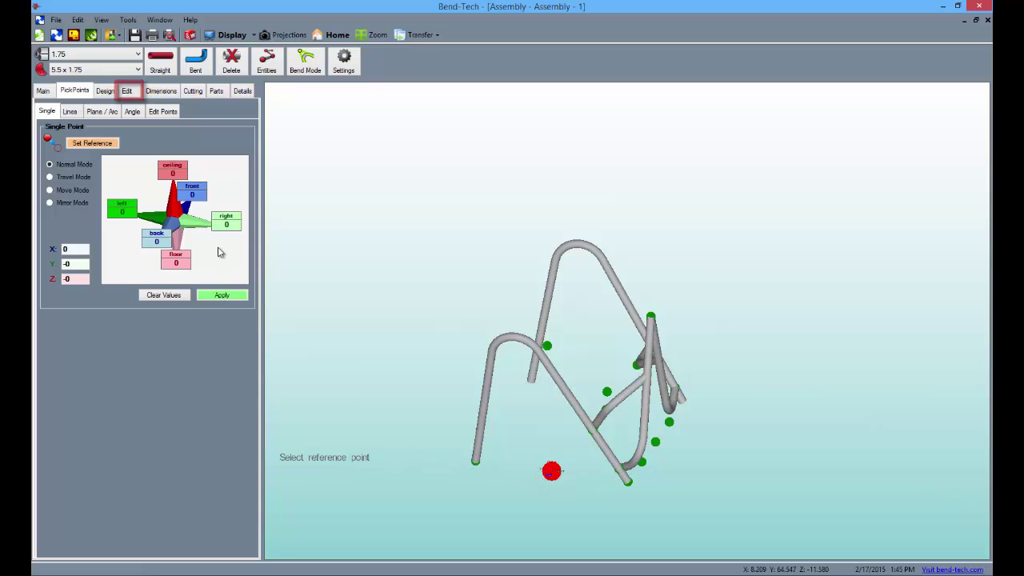
- Nudge the bend of each of the two upper connecting parts to the right by an amount of 6
click(126, 91)
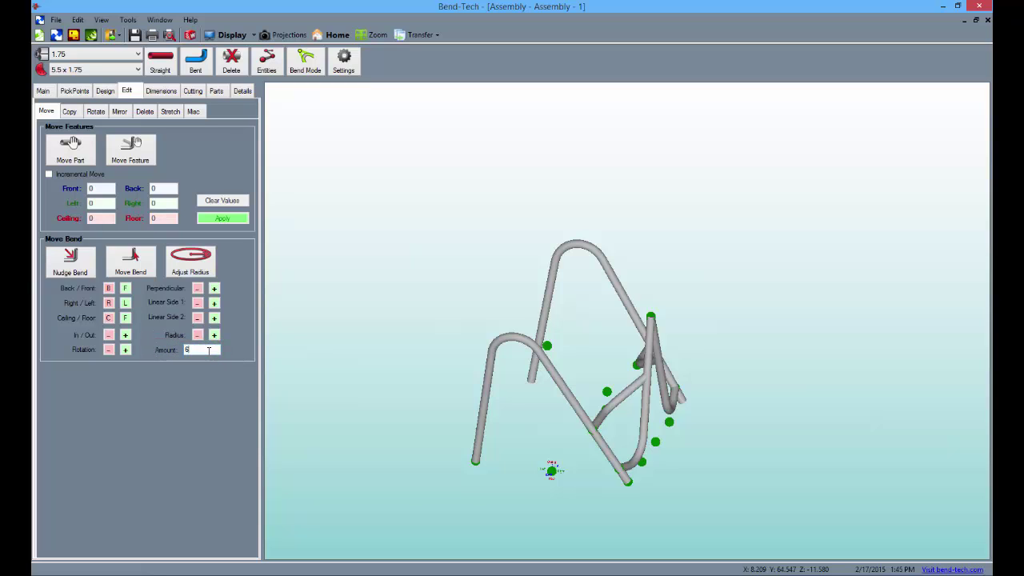
click(77, 276)
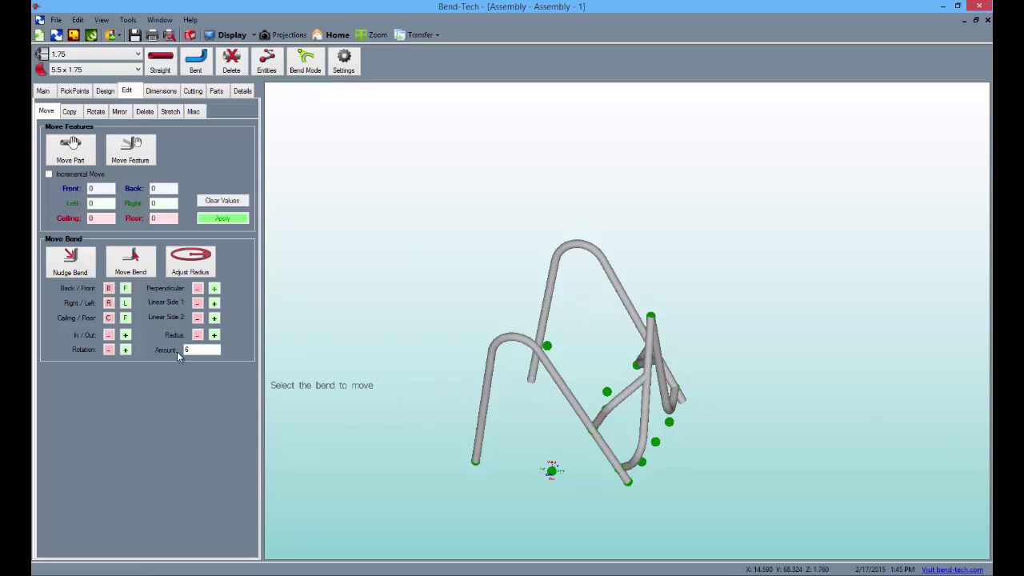
click(110, 303)
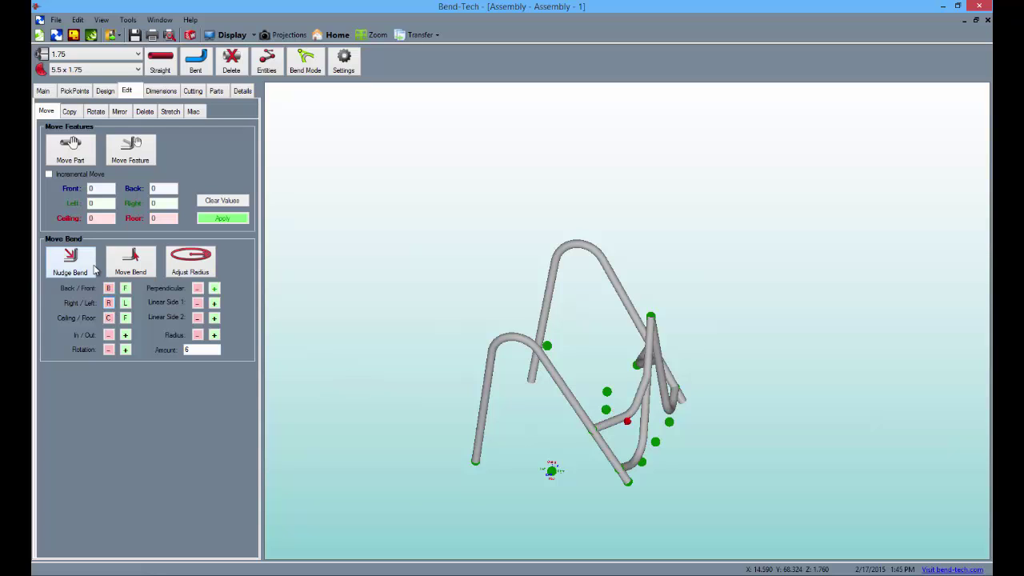
click(93, 272)
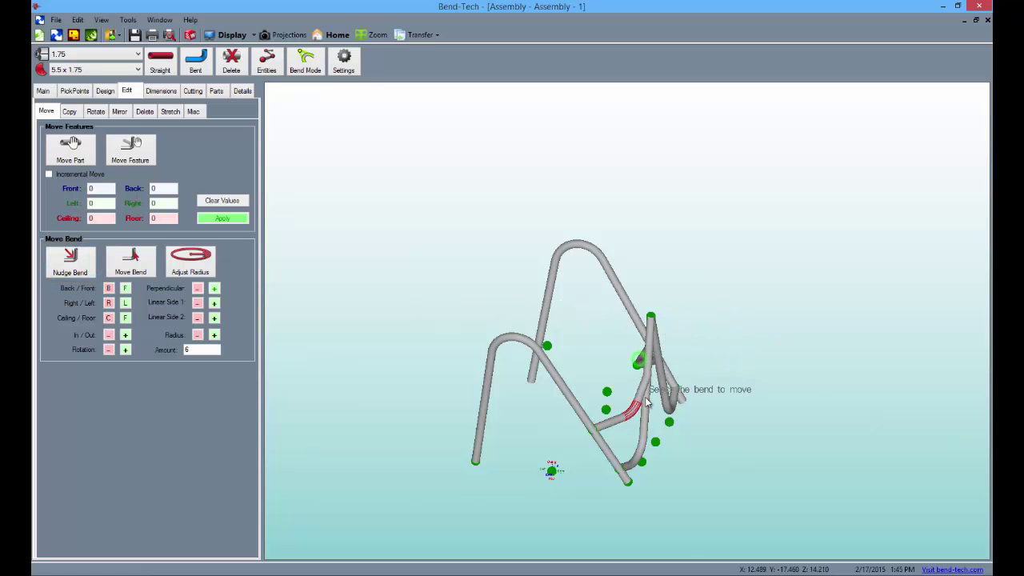
click(644, 362)
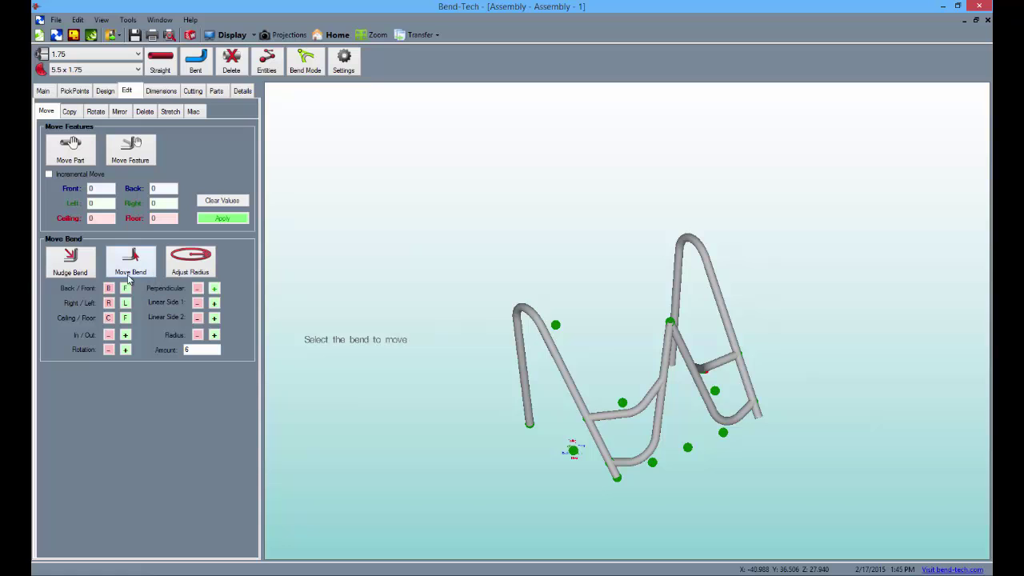
click(109, 303)
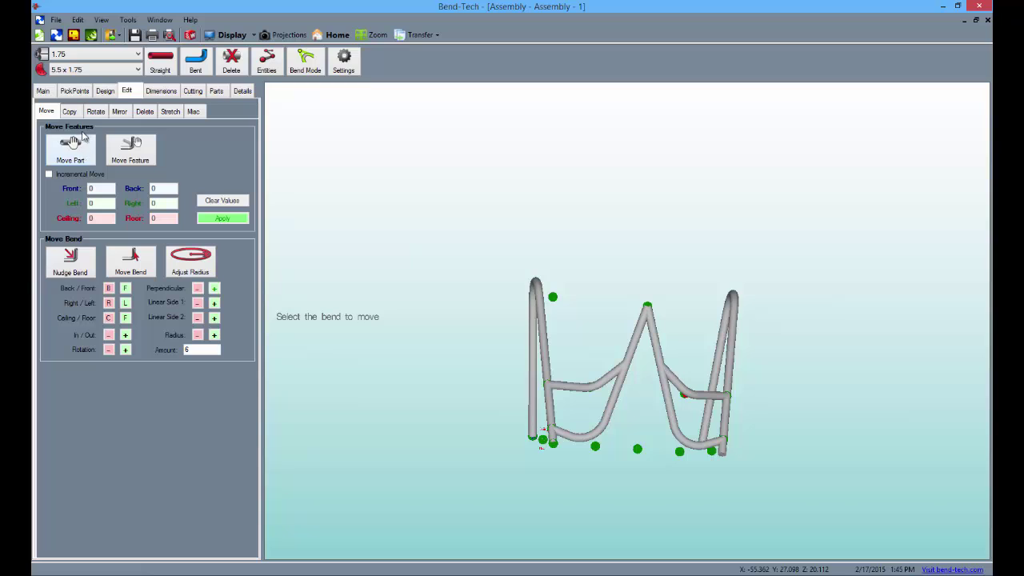
- Create a pick point 2 to the left of the raised midpoint where the two lower connecting parts meet
click(75, 92)
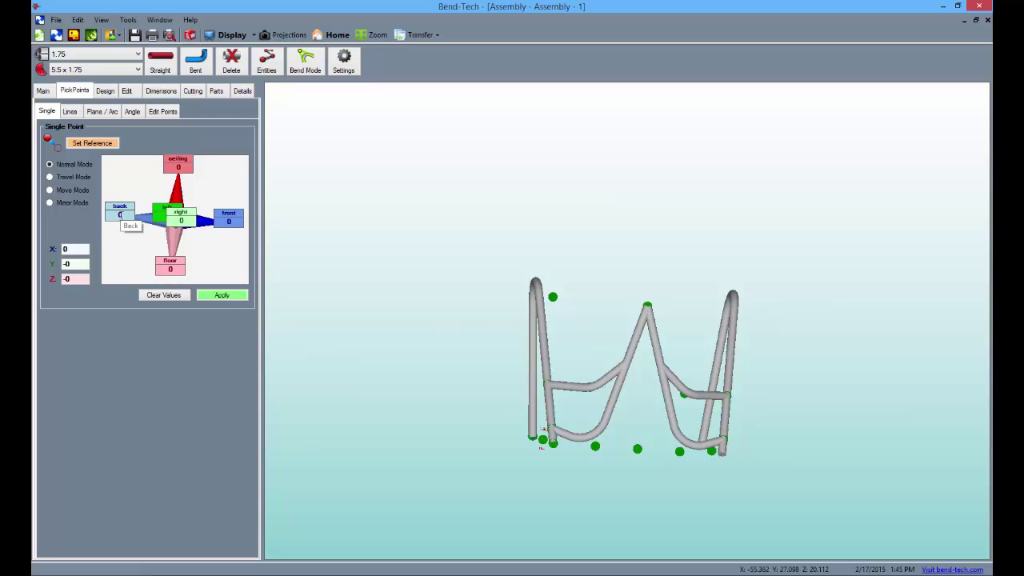
click(126, 216)
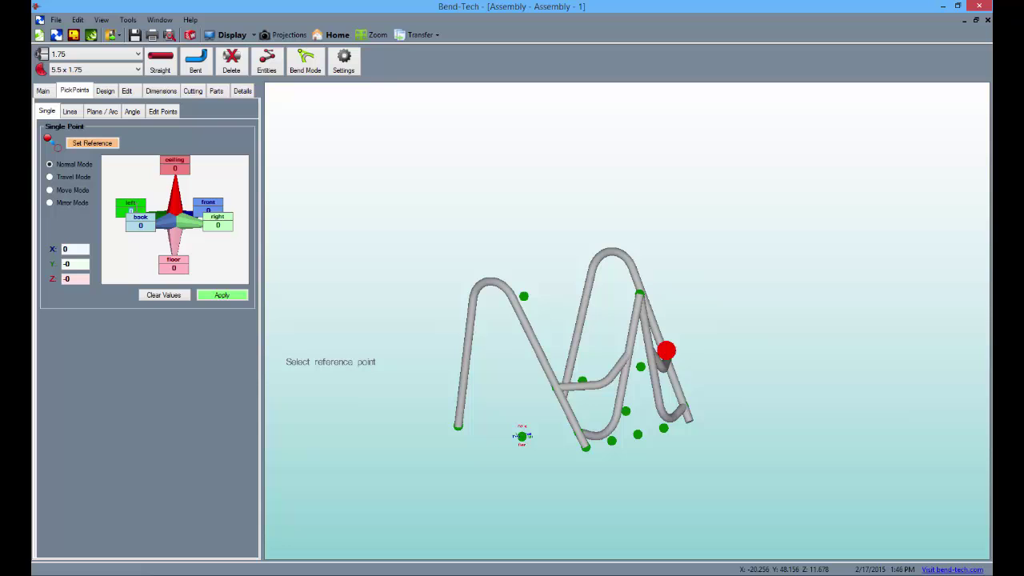
drag(164, 218, 165, 229)
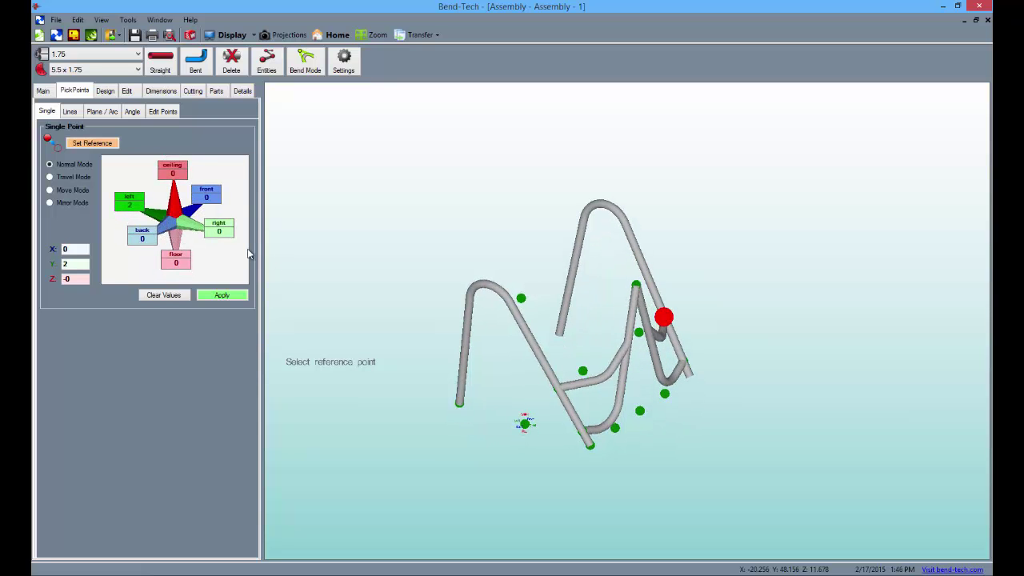
click(635, 286)
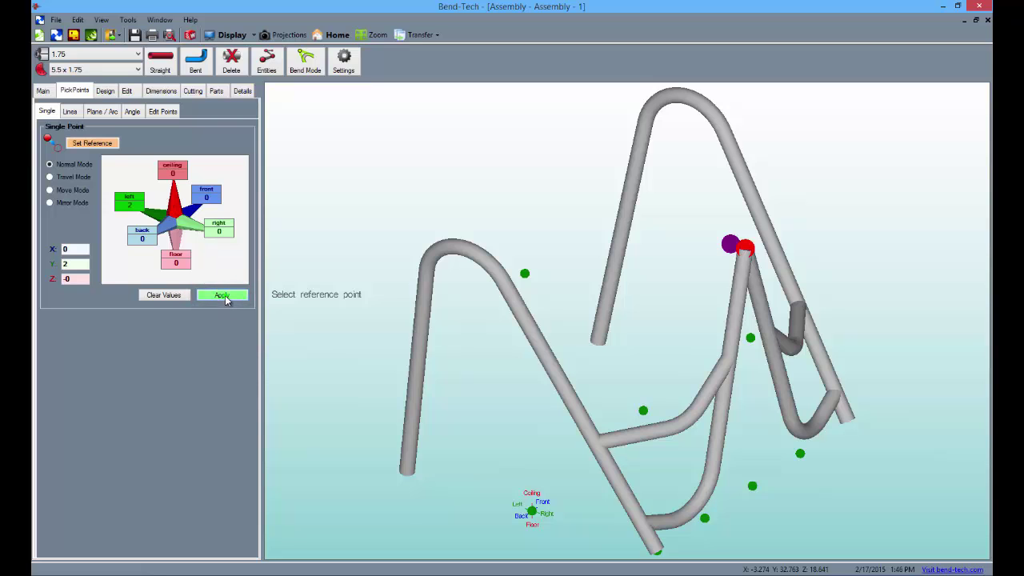
- Move the peak ends of both lower connecting parts from the raised midpoint to the pick point 2 left of it
click(127, 91)
click(133, 150)
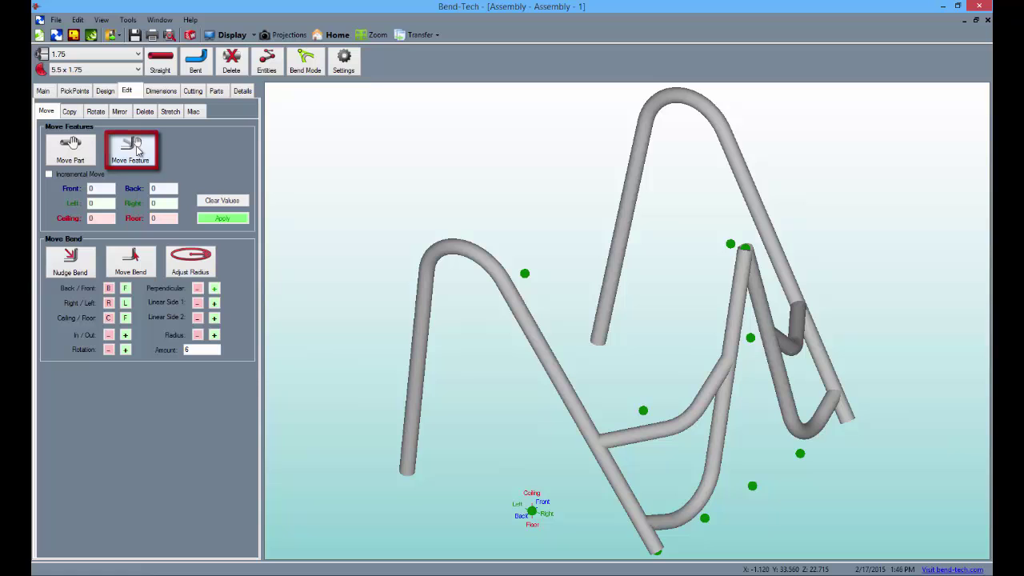
click(744, 255)
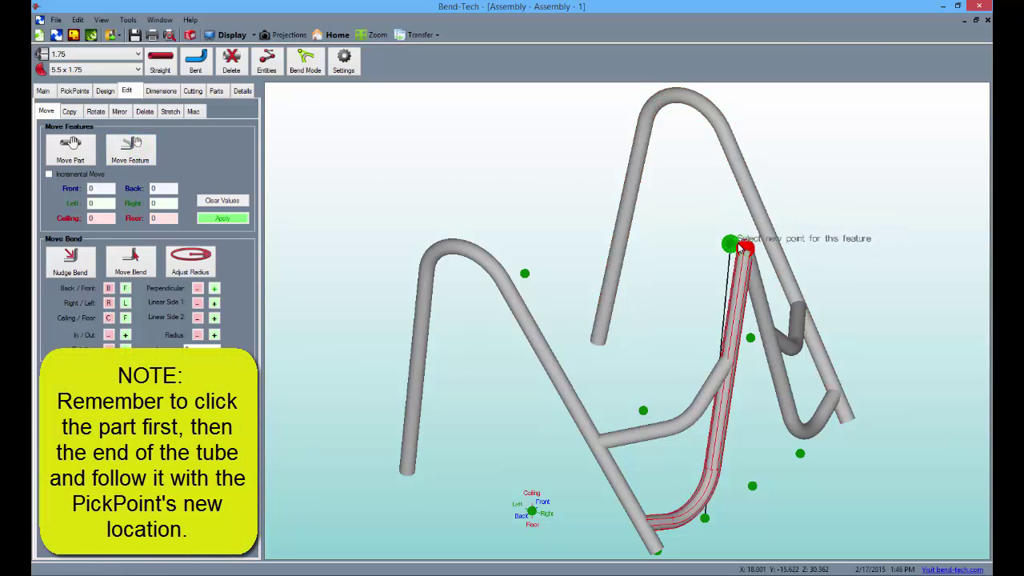
click(744, 249)
click(745, 252)
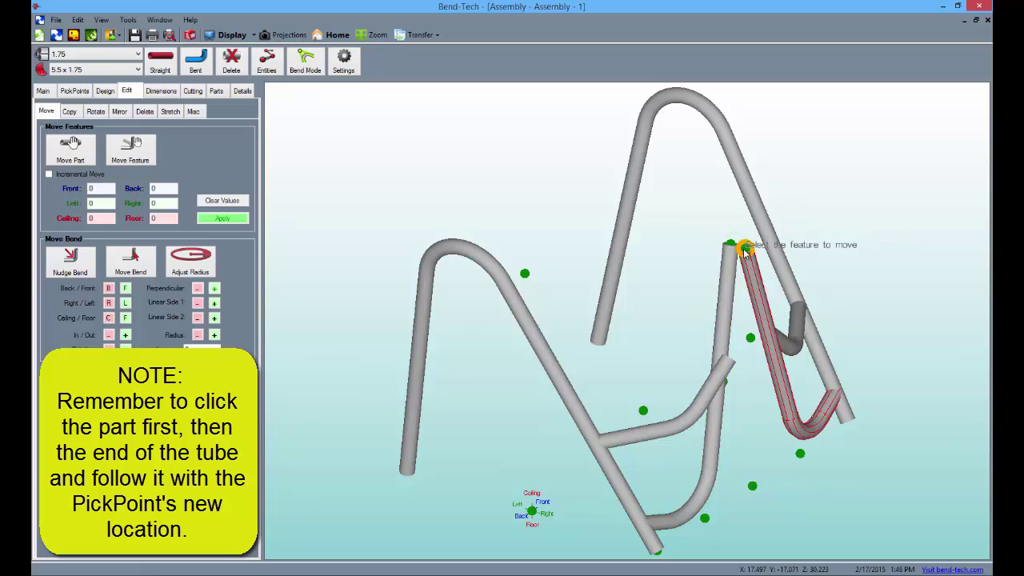
click(730, 245)
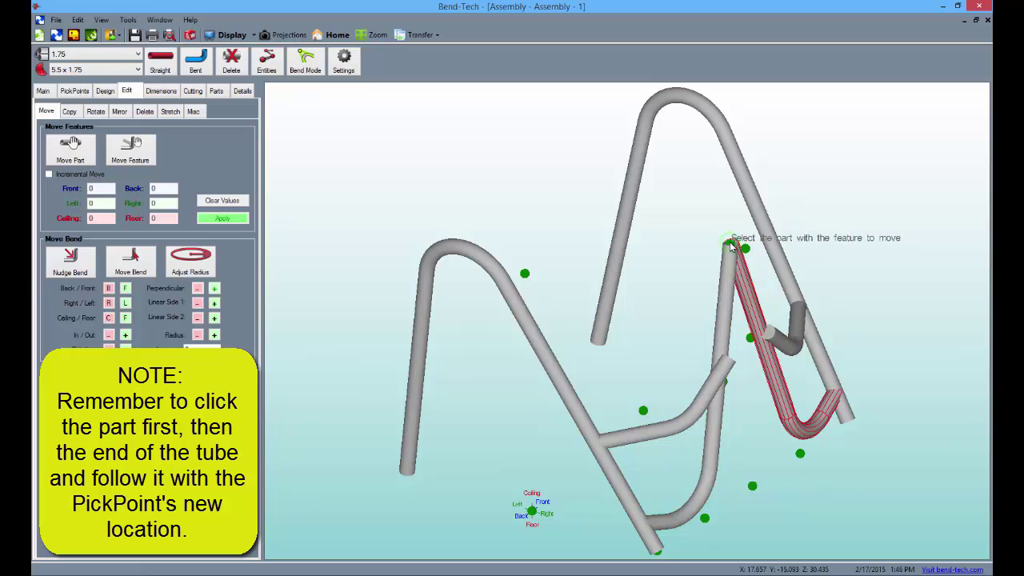
- Move the inner ends of both upper connecting parts onto the shifted straight sections of their neighbouring lower connecting parts
click(728, 361)
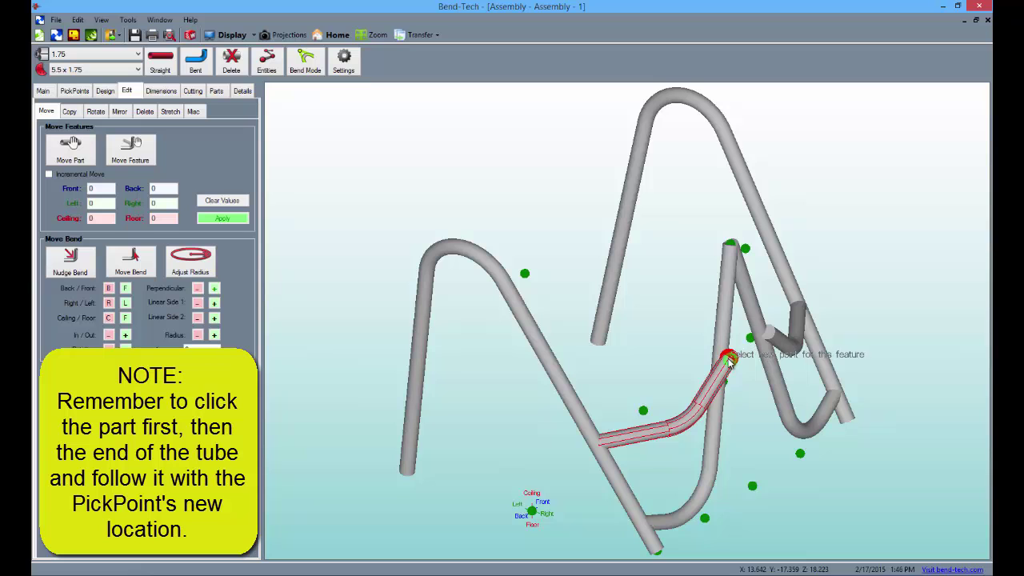
click(726, 356)
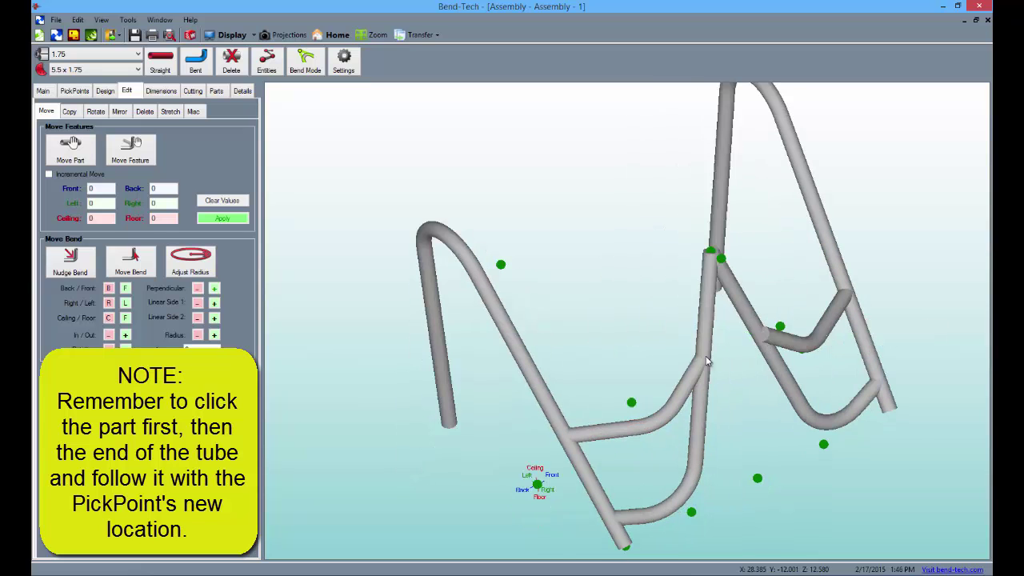
click(756, 344)
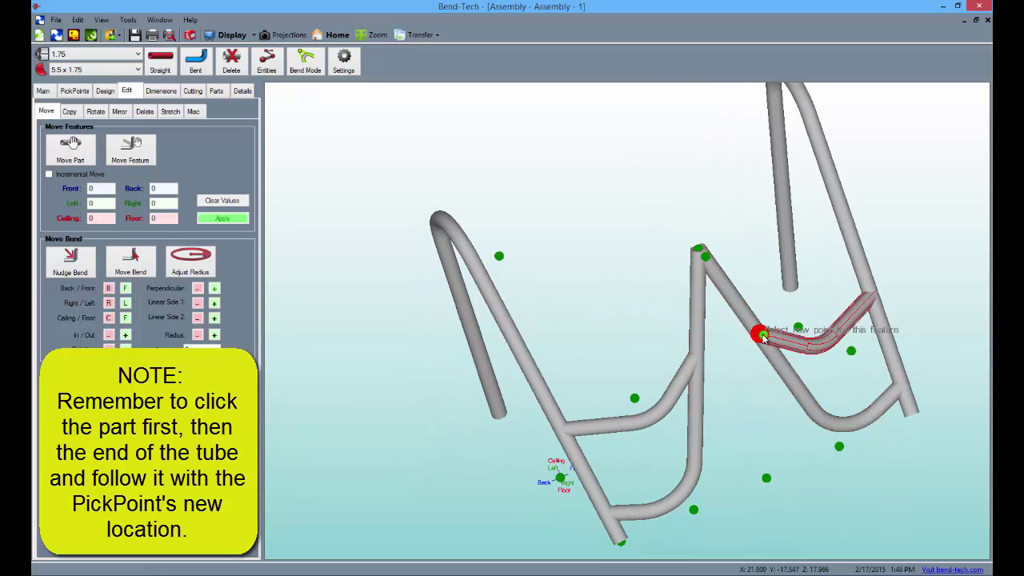
click(759, 333)
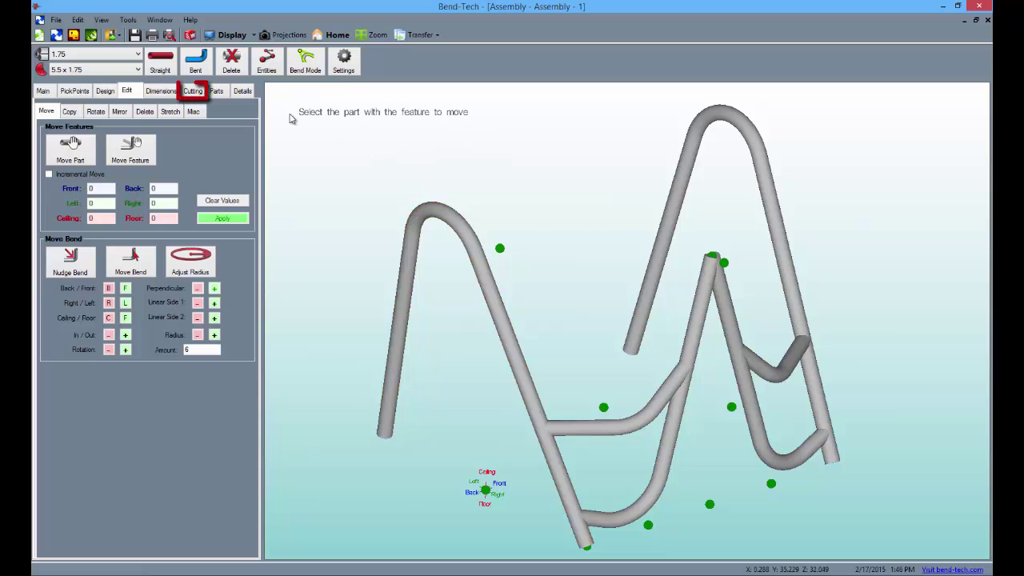
- Auto-miter the two lower connecting parts where their ends meet at the peak
click(193, 90)
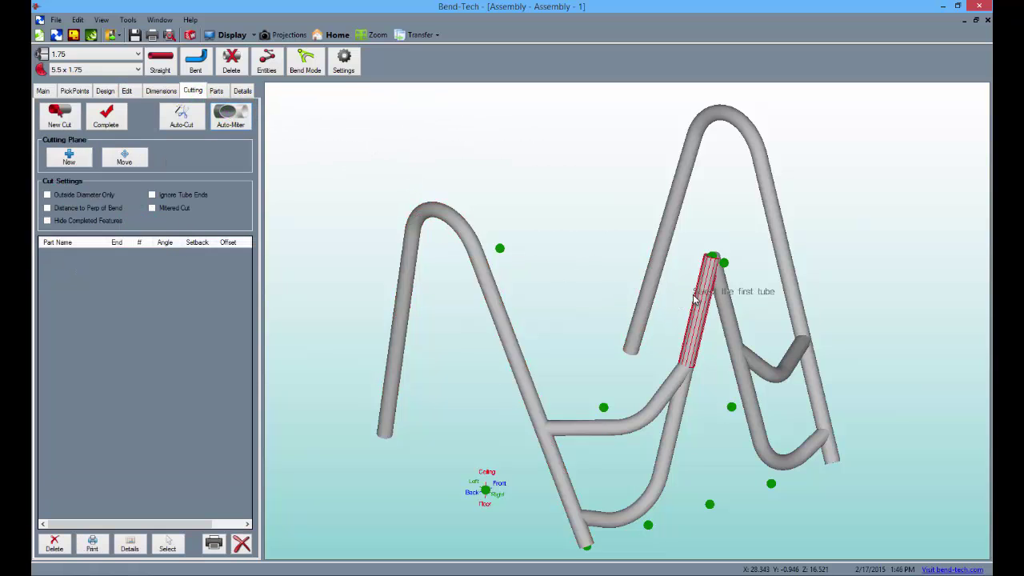
click(715, 272)
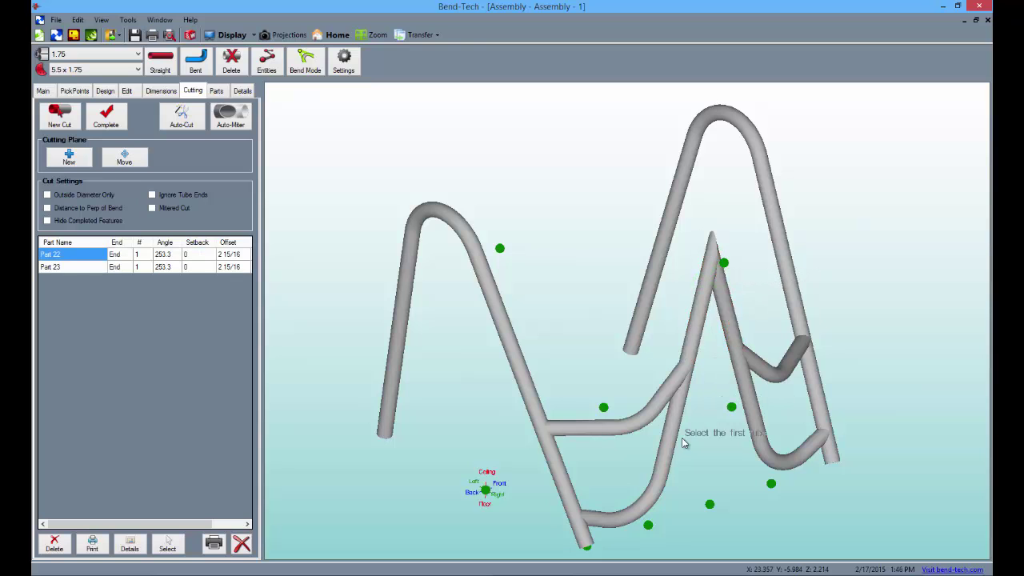
middle_drag(660, 508, 684, 473)
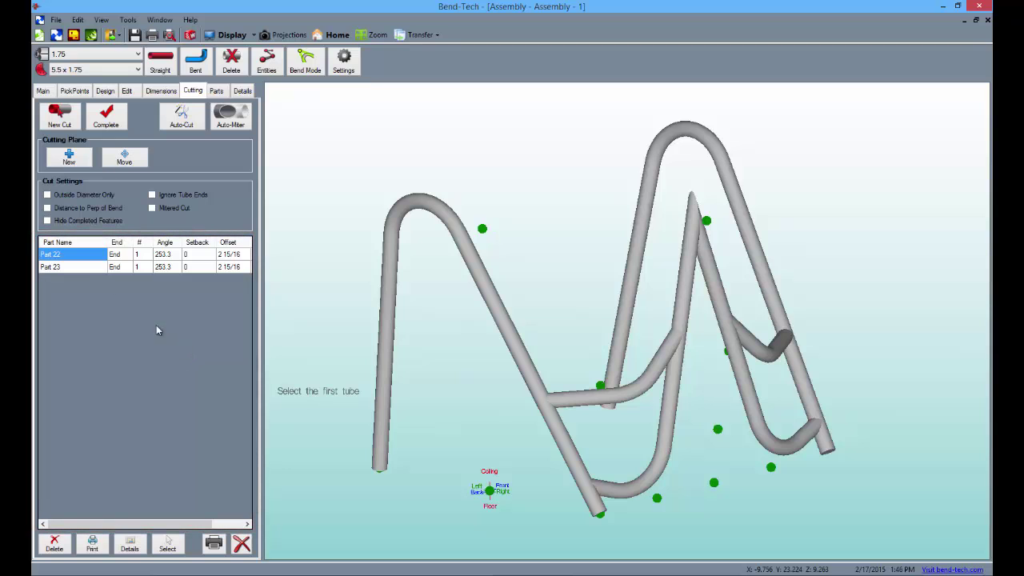
- Hide all user pick points in the assembly and confirm turning off their display
click(75, 90)
click(164, 112)
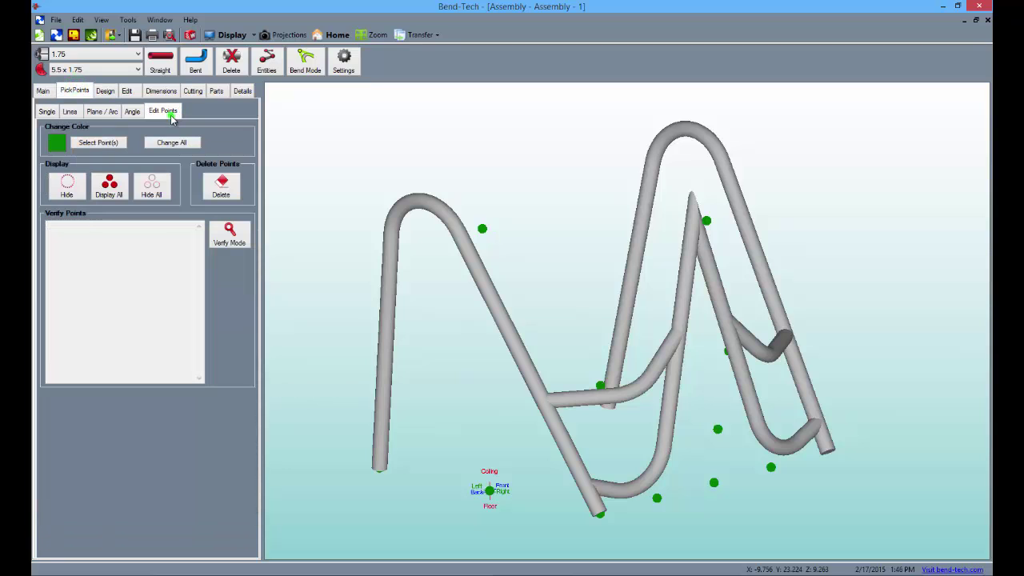
click(152, 186)
click(551, 337)
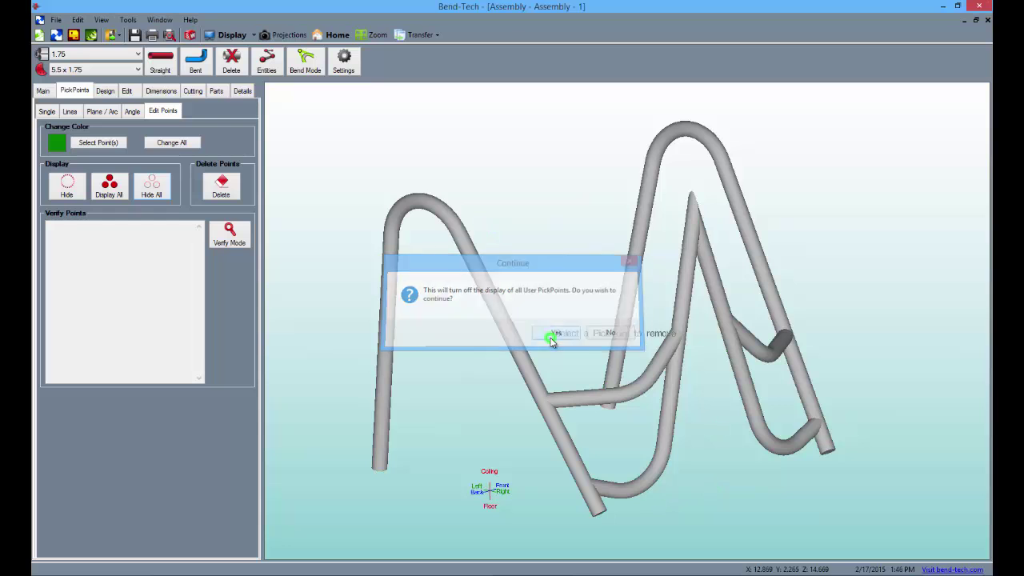
middle_drag(573, 448, 877, 374)
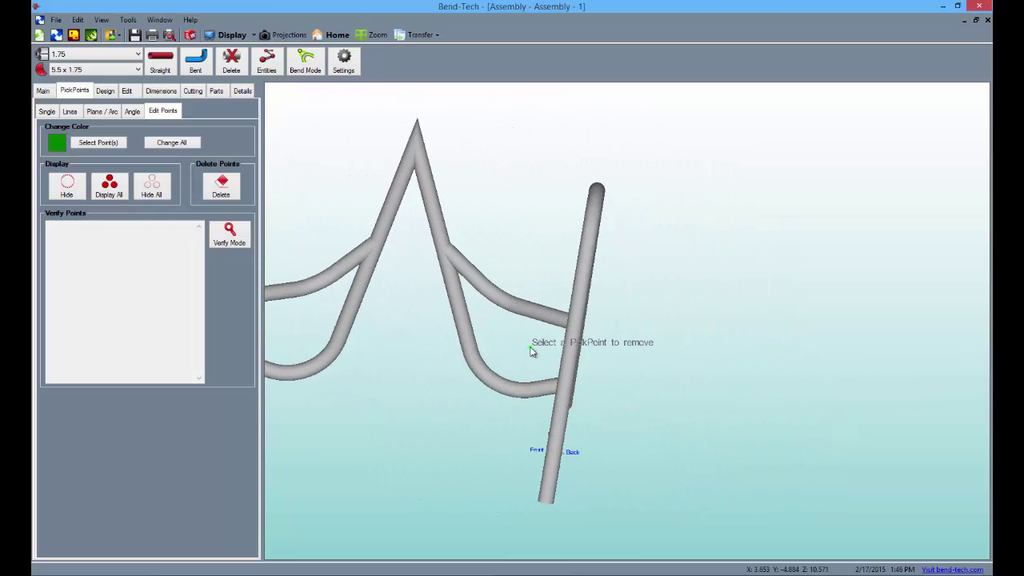
middle_drag(528, 344, 501, 301)
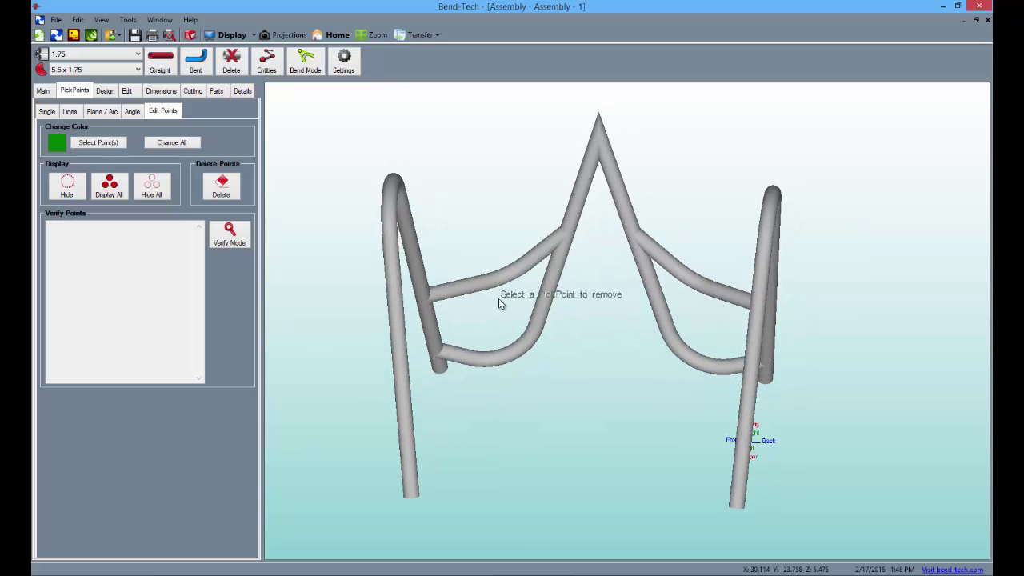
middle_drag(606, 386, 629, 308)
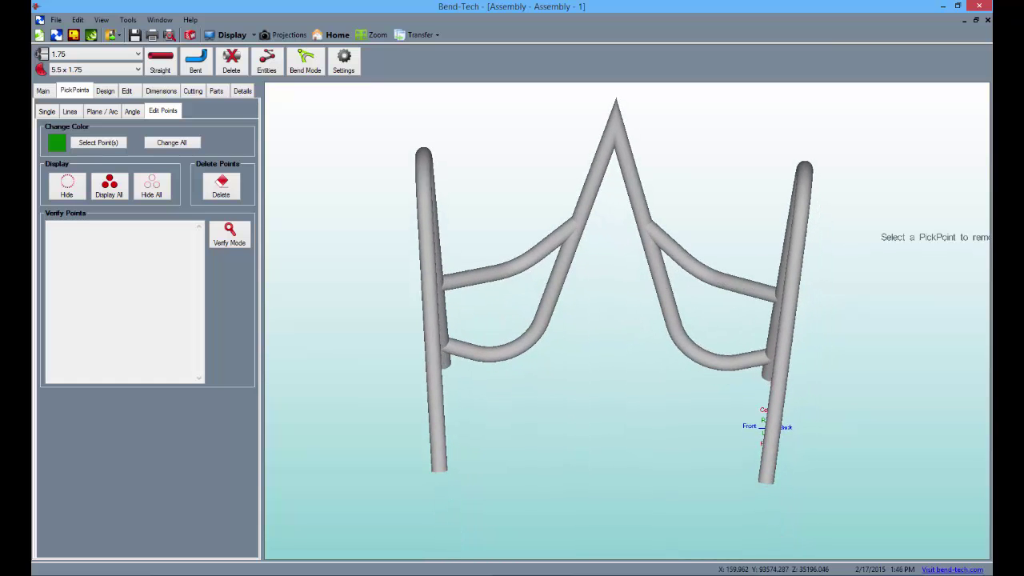